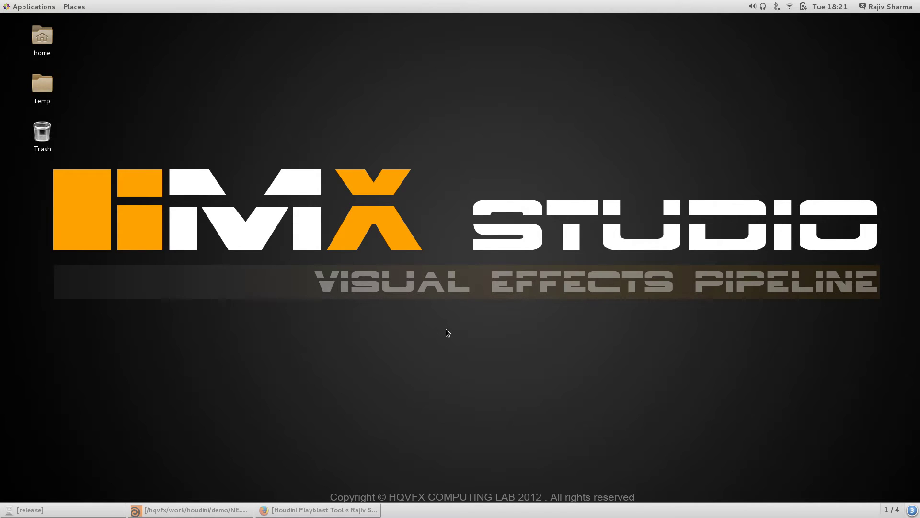
Read the Playblast Tool post's feature list down to DOWNLOAD, then switch to the release folder.
{"action": "left_click", "coordinate": [288, 510]}
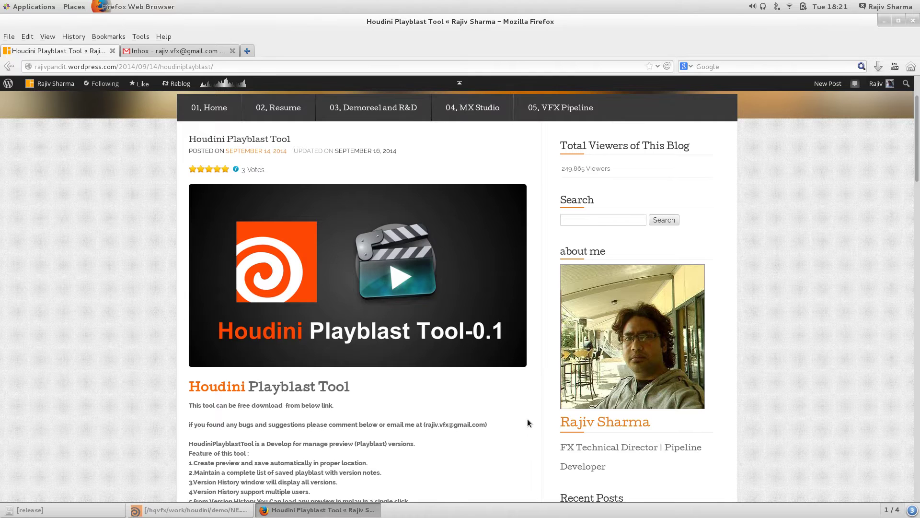
{"action": "scroll", "coordinate": [379, 405], "scroll_direction": "down", "scroll_amount": 8}
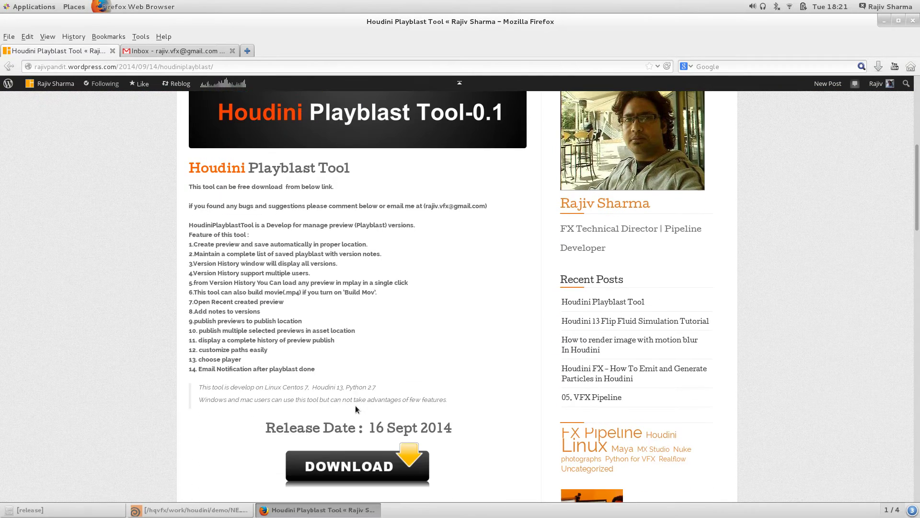
{"action": "scroll", "coordinate": [357, 463], "scroll_direction": "down", "scroll_amount": 2}
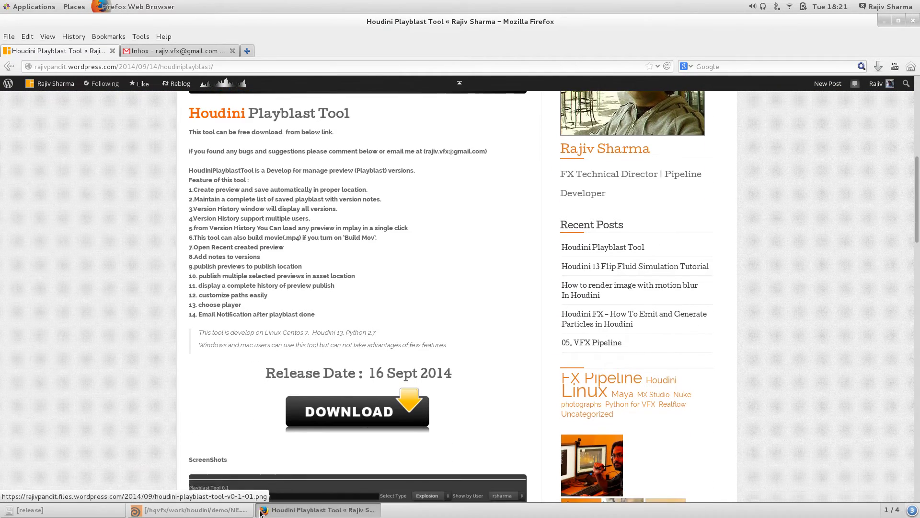
{"action": "left_click", "coordinate": [58, 510]}
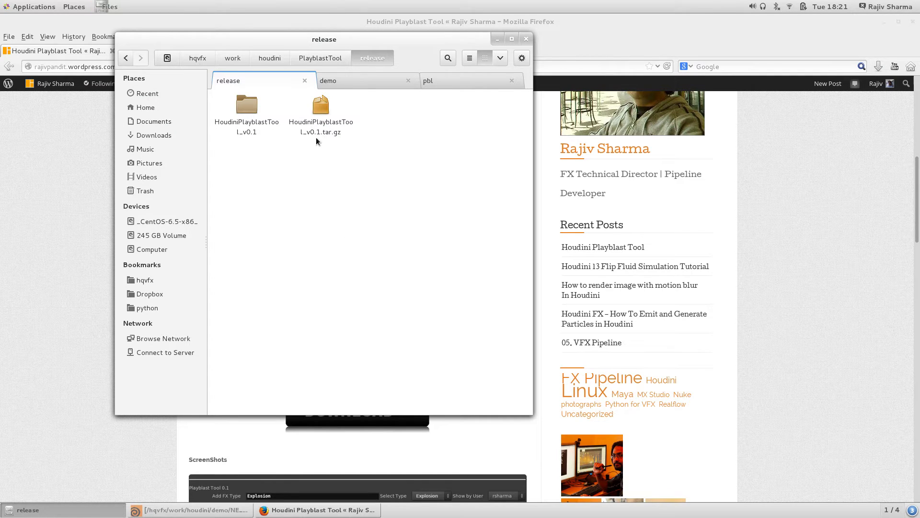
Open the HoudiniPlayblastTool_v0.1 folder, then minimise Files and Firefox.
{"action": "double_click", "coordinate": [254, 111]}
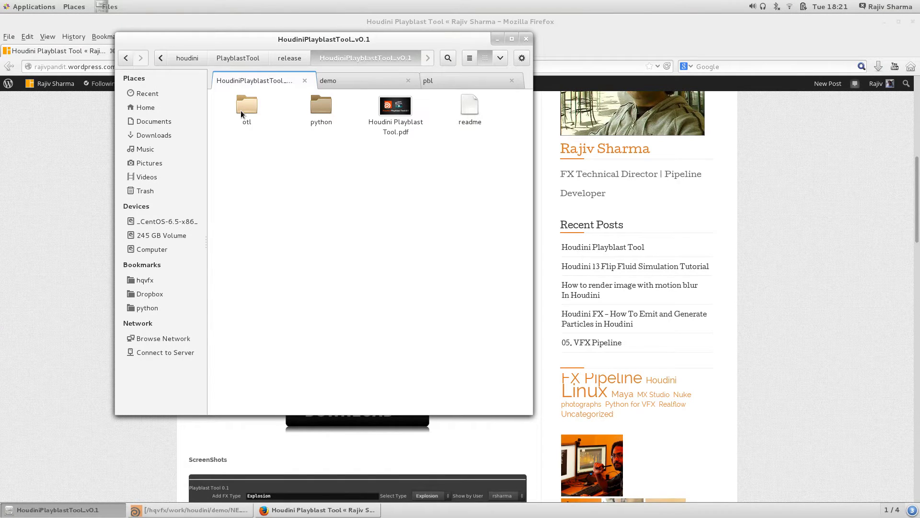
{"action": "left_click", "coordinate": [497, 40]}
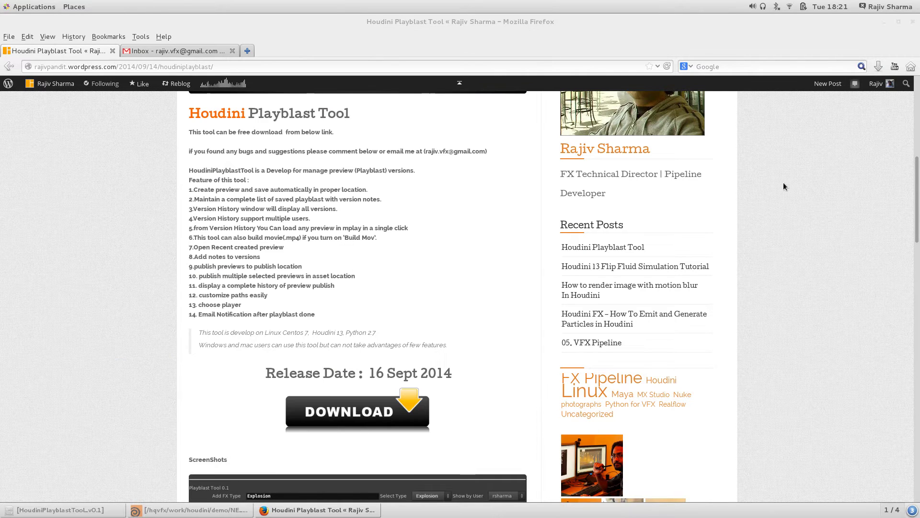
{"action": "left_click", "coordinate": [887, 22]}
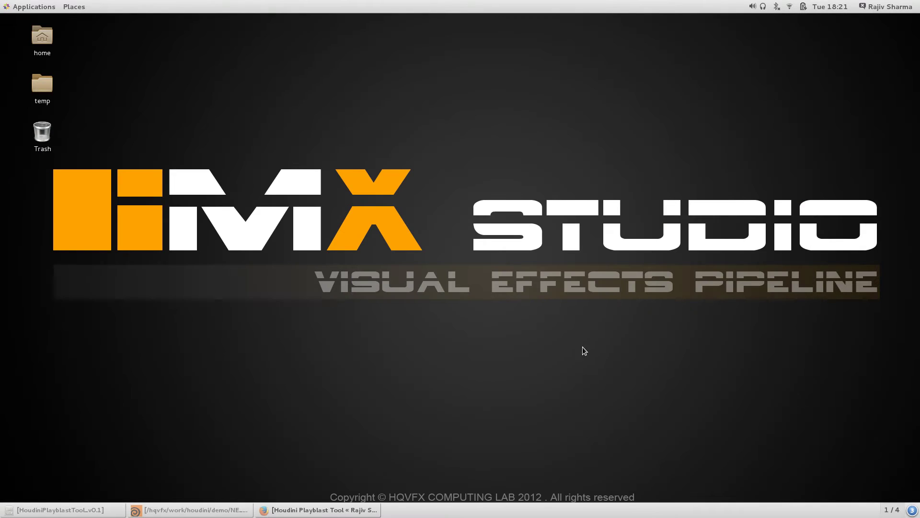
Restore Houdini and place a PlayblastTool node from the MX Studio Tab menu at object level.
{"action": "left_click", "coordinate": [249, 514]}
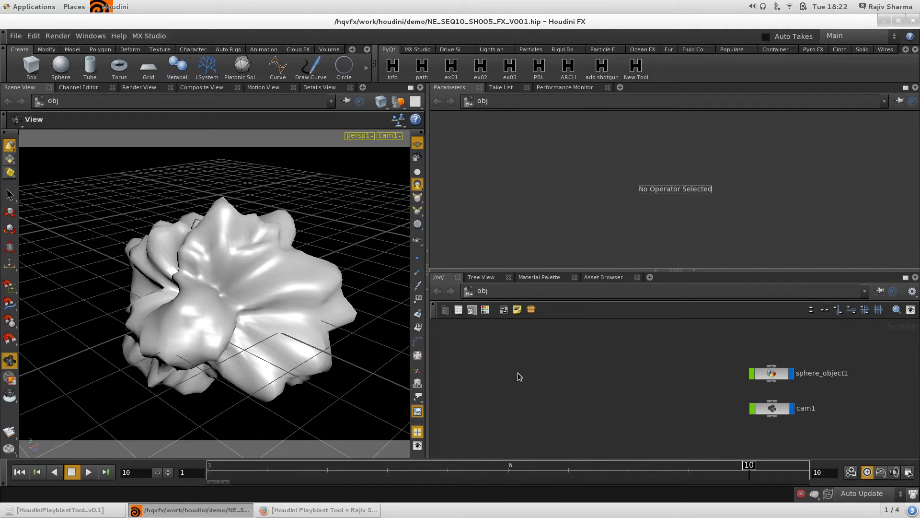
{"action": "key", "text": "Tab"}
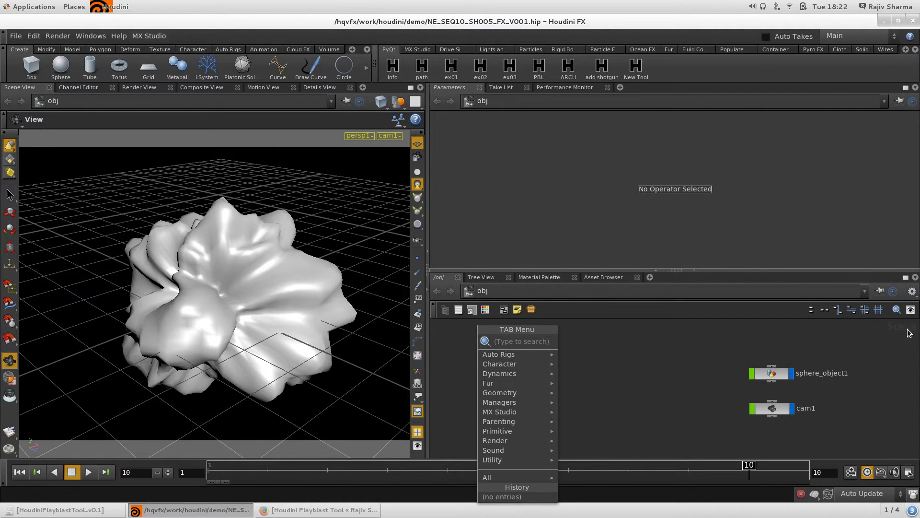
{"action": "mouse_move", "coordinate": [499, 411]}
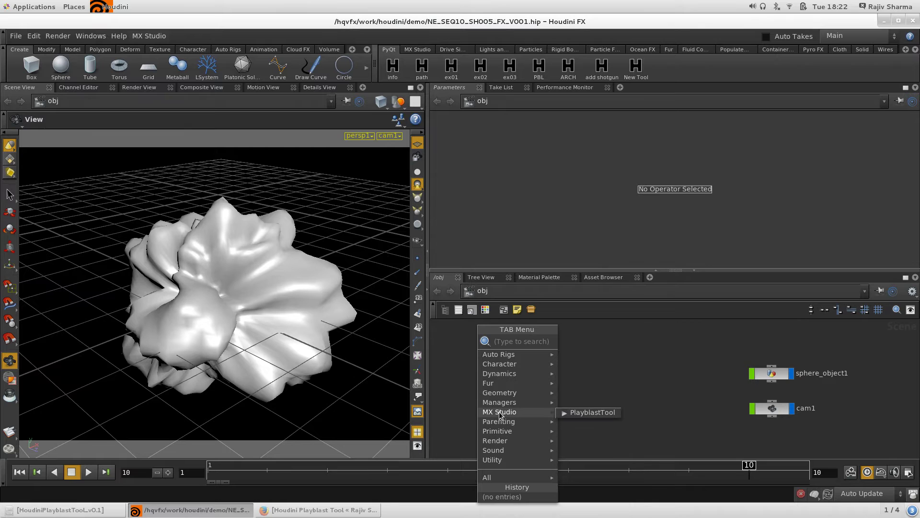
{"action": "left_click", "coordinate": [593, 413]}
{"action": "left_click", "coordinate": [519, 367]}
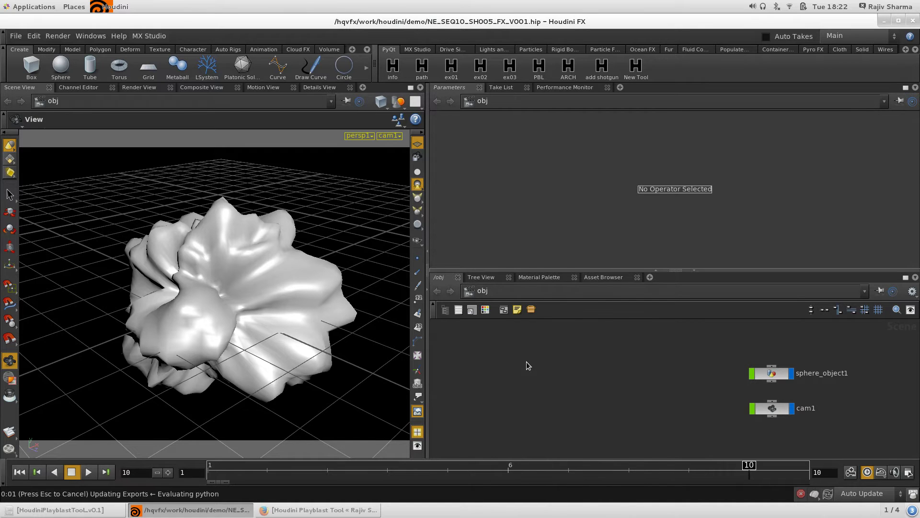
Enlarge the parameter pane, frame all nodes with H, and select playblasttool1.
{"action": "left_click_drag", "start_coordinate": [492, 271], "coordinate": [492, 326]}
{"action": "key", "text": "h"}
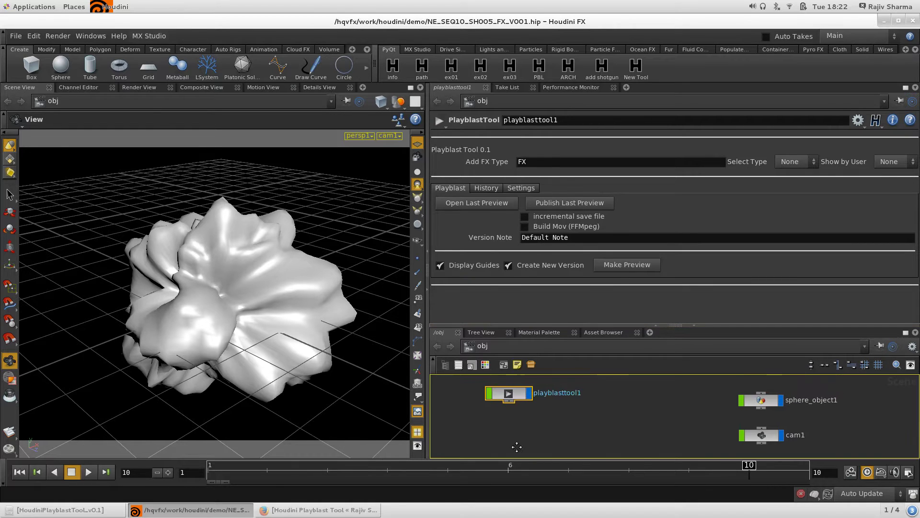
{"action": "key", "text": "Tab"}
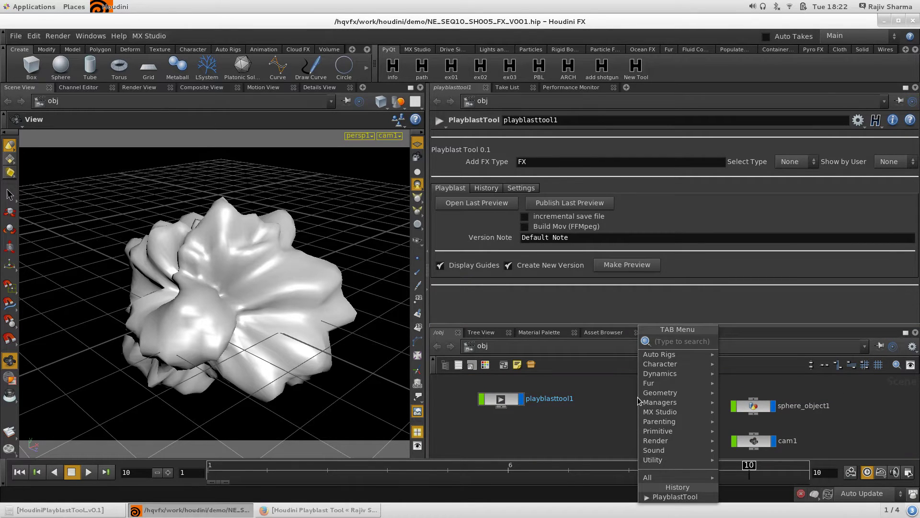
{"action": "type", "text": "Pla"}
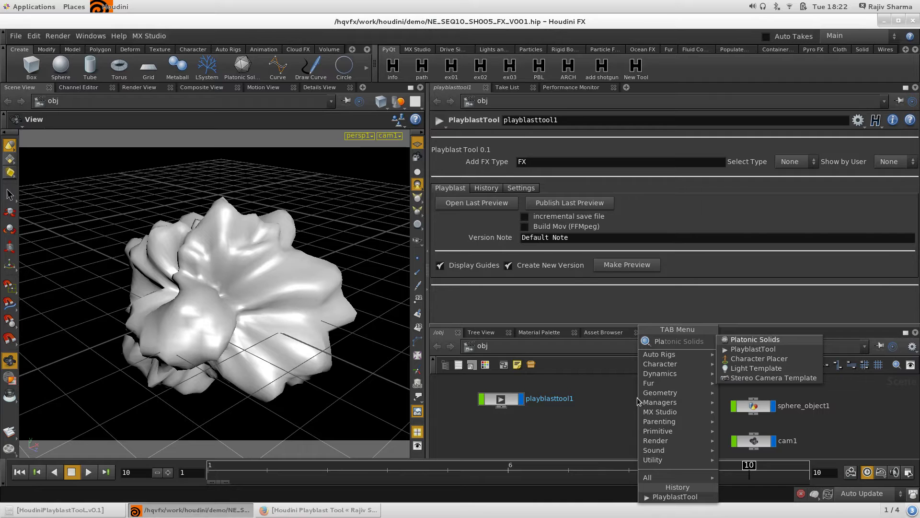
{"action": "key", "text": "Escape"}
{"action": "left_click", "coordinate": [501, 399]}
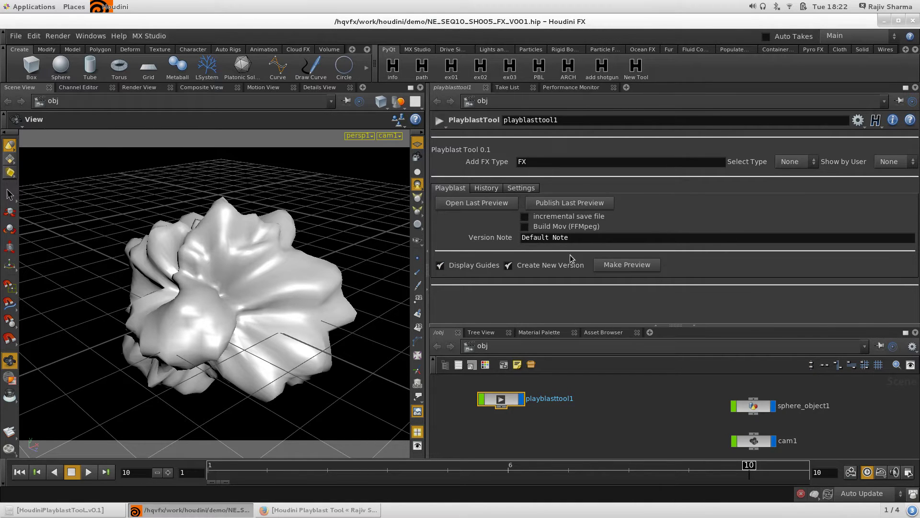
Inspect the Add FX Type value and Select Type choices, leaving the type as FX.
{"action": "left_click", "coordinate": [497, 164]}
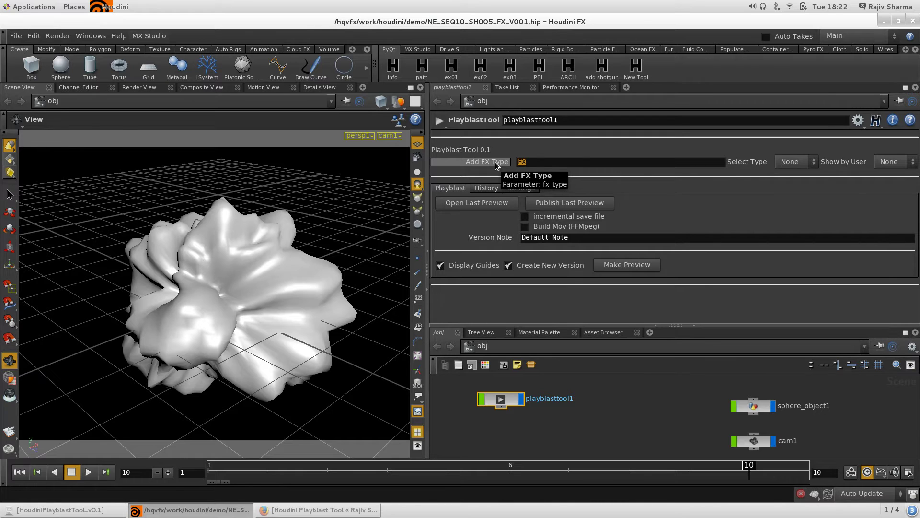
{"action": "left_click", "coordinate": [541, 161]}
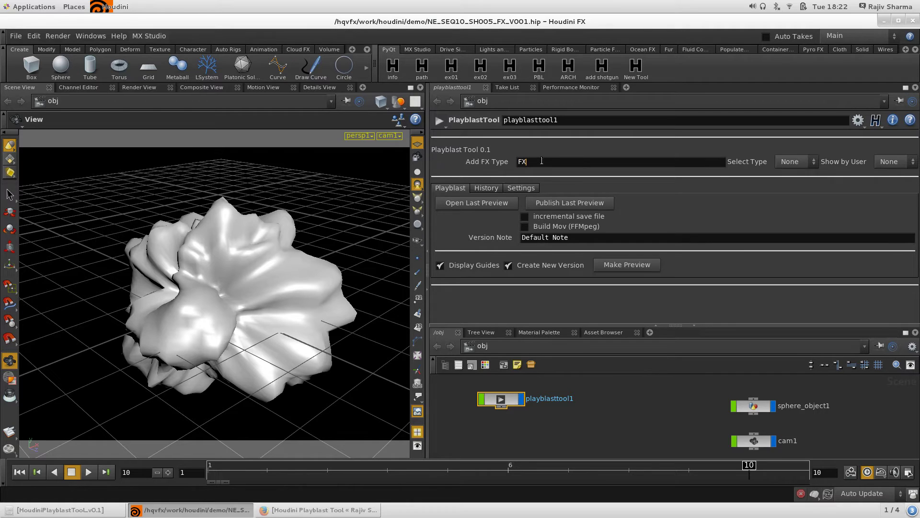
{"action": "left_click", "coordinate": [790, 163]}
{"action": "left_click", "coordinate": [789, 164]}
{"action": "left_click", "coordinate": [790, 163]}
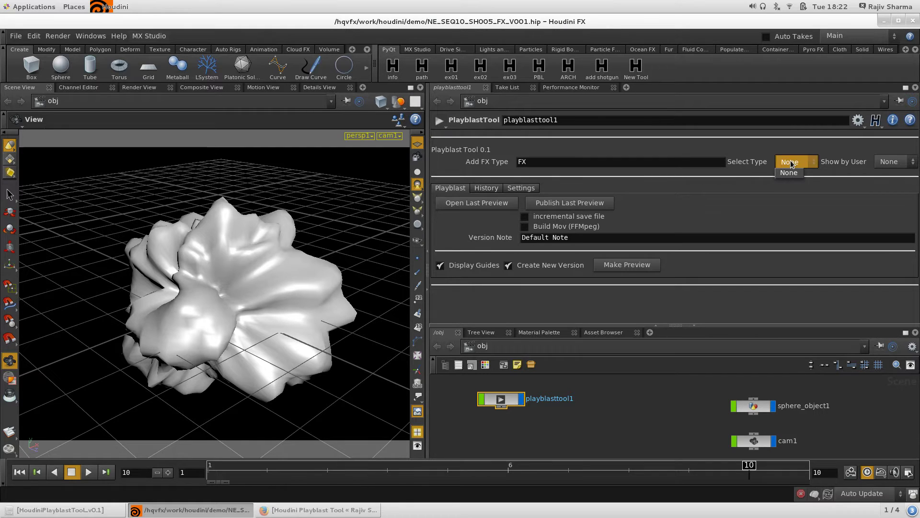
{"action": "left_click", "coordinate": [790, 165]}
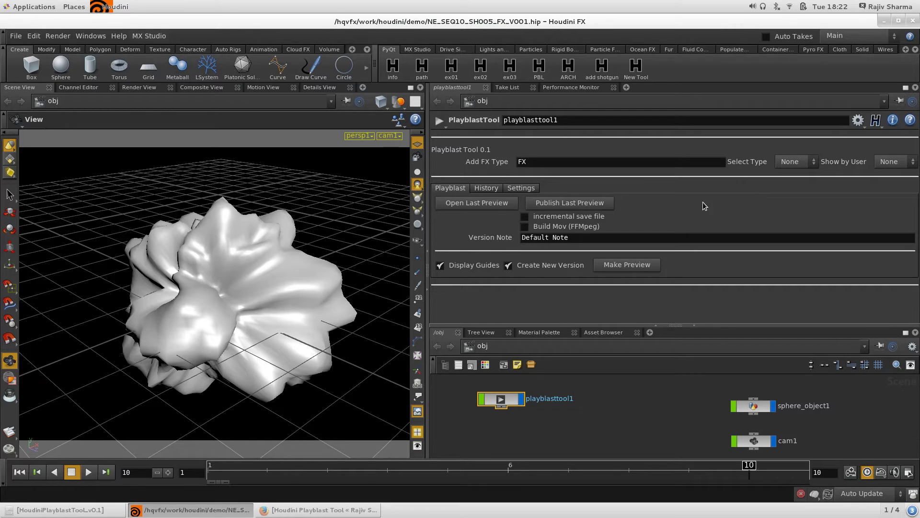
Render the first FX playblast p001, review it in MPlay, then close MPlay.
{"action": "left_click", "coordinate": [626, 268]}
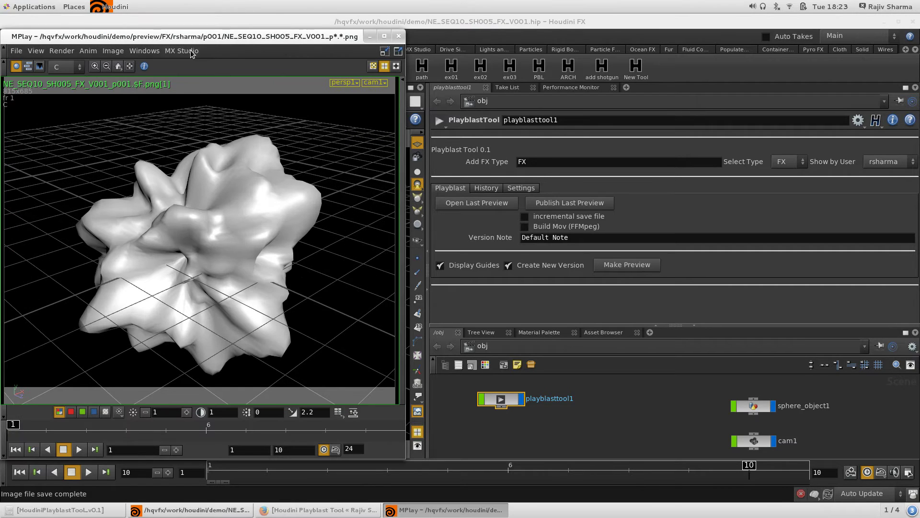
{"action": "left_click_drag", "start_coordinate": [207, 38], "coordinate": [446, 27]}
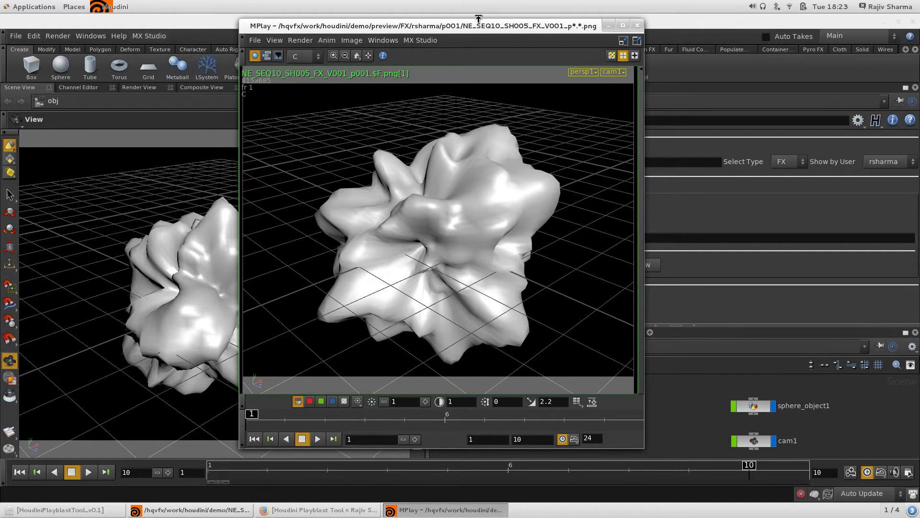
{"action": "left_click_drag", "start_coordinate": [478, 29], "coordinate": [296, 43]}
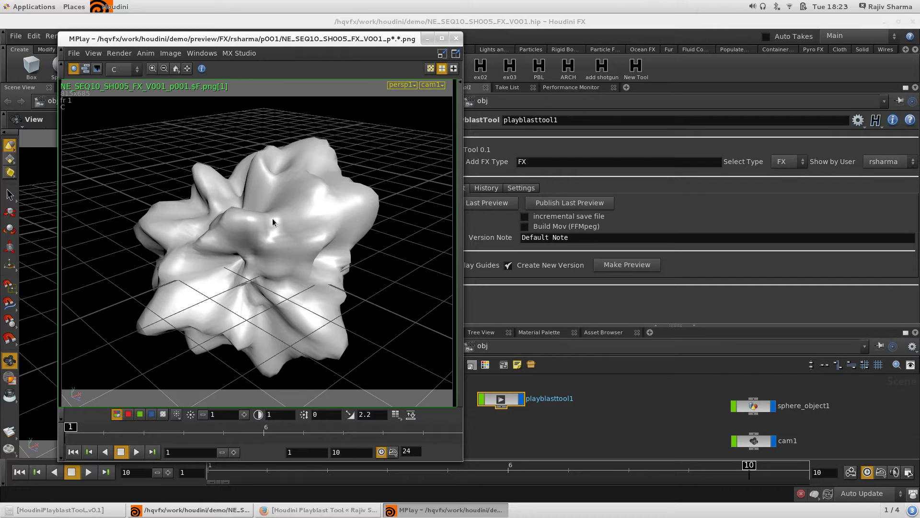
{"action": "left_click", "coordinate": [456, 38]}
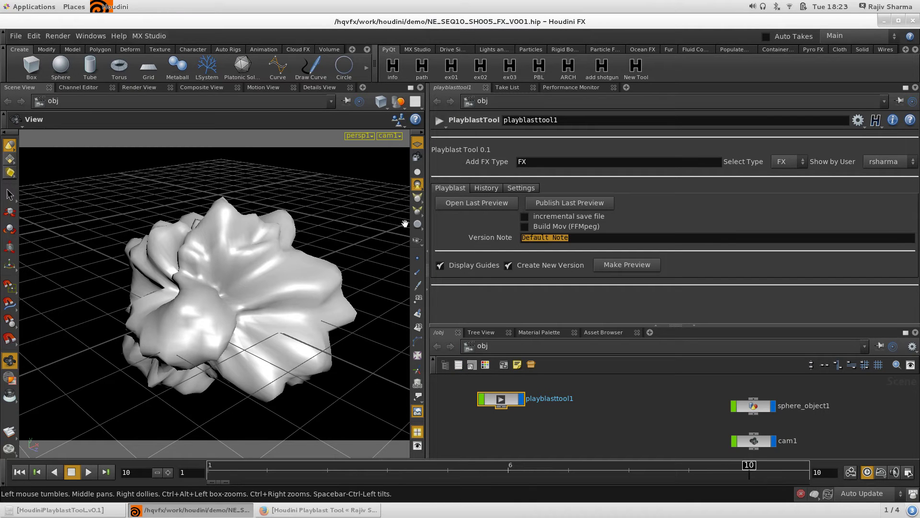
Set the Version Note to 'initial version', render preview p002, and close MPlay.
{"action": "type", "text": "initial version"}
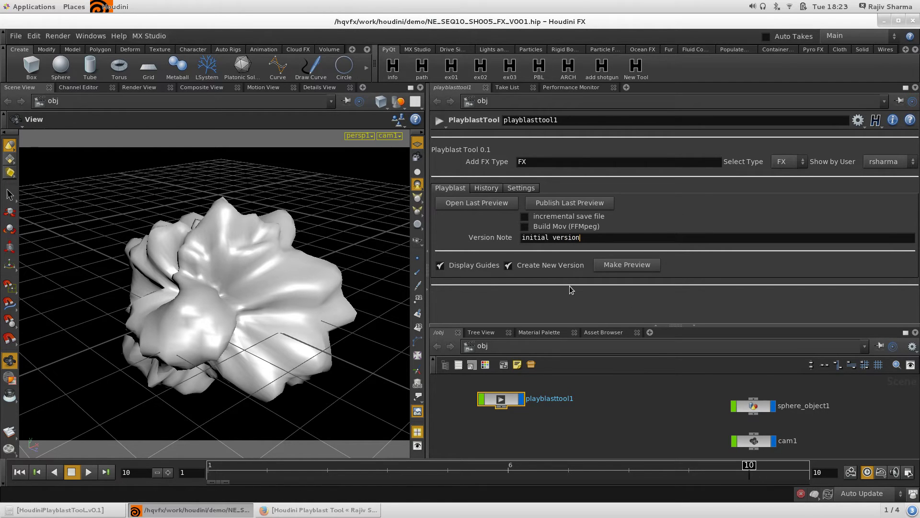
{"action": "left_click", "coordinate": [630, 268]}
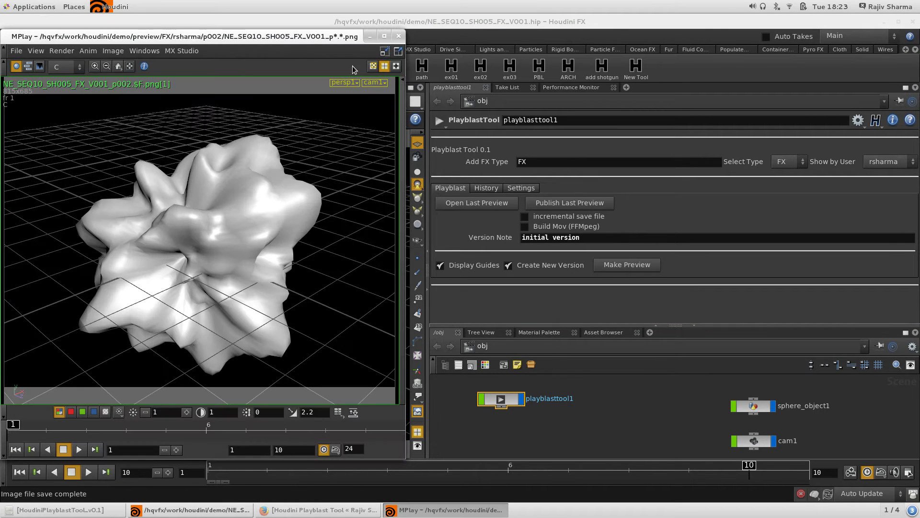
{"action": "left_click", "coordinate": [398, 36]}
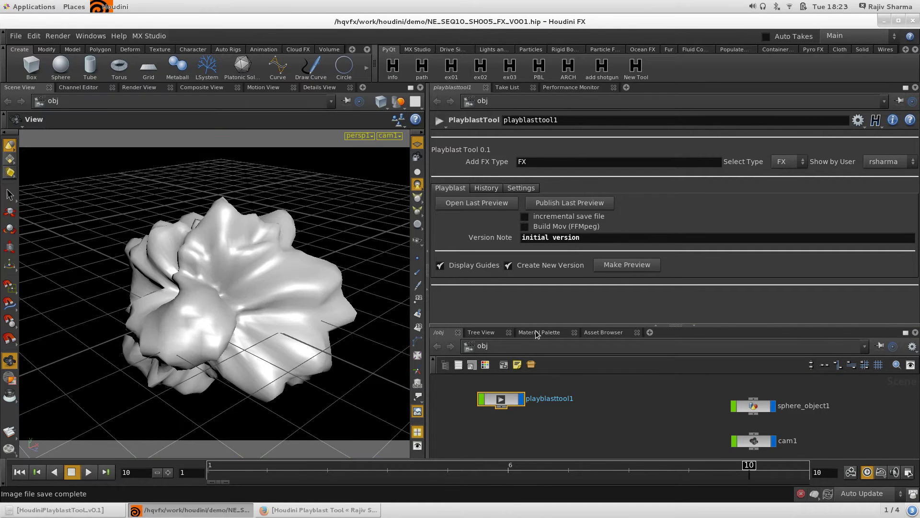
In /shop, create a mantrasurface node from the General shader gallery.
{"action": "left_click_drag", "start_coordinate": [532, 326], "coordinate": [464, 241]}
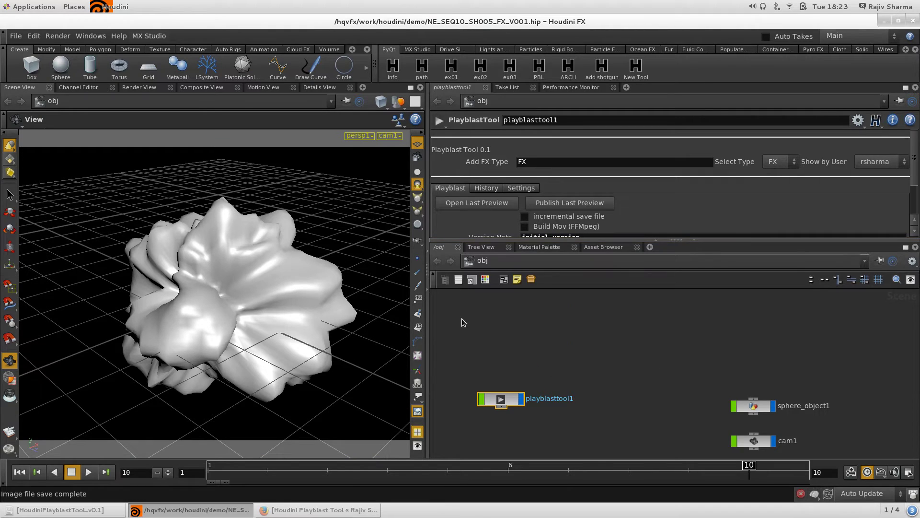
{"action": "left_click", "coordinate": [493, 261]}
{"action": "left_click", "coordinate": [530, 328]}
{"action": "left_click", "coordinate": [445, 280]}
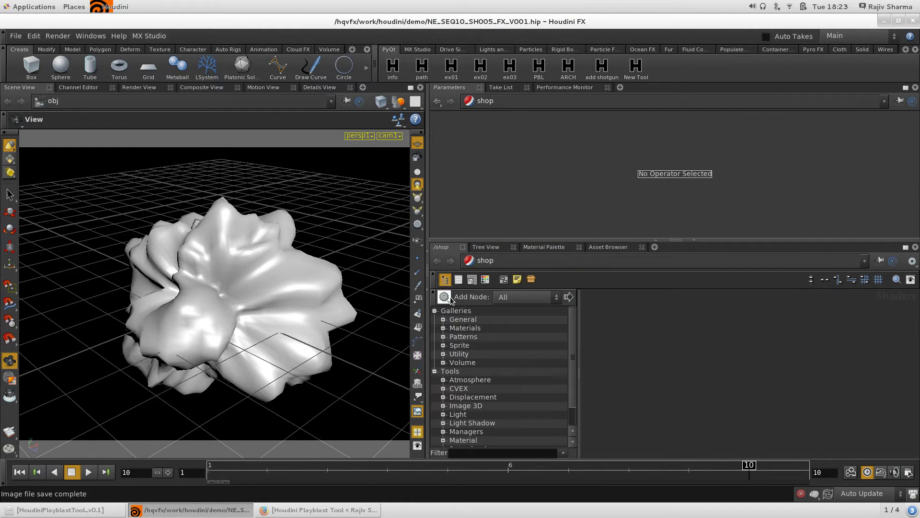
{"action": "left_click", "coordinate": [444, 320]}
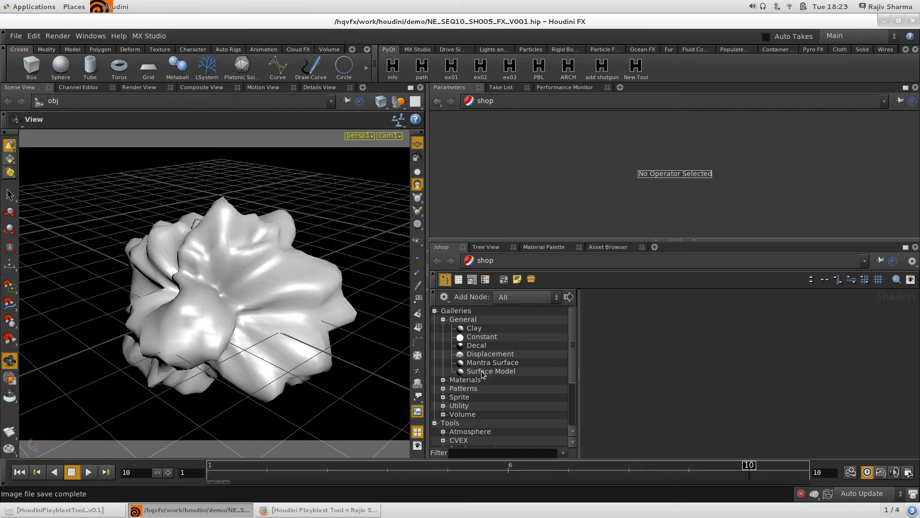
{"action": "left_click", "coordinate": [482, 363]}
{"action": "left_click", "coordinate": [694, 343]}
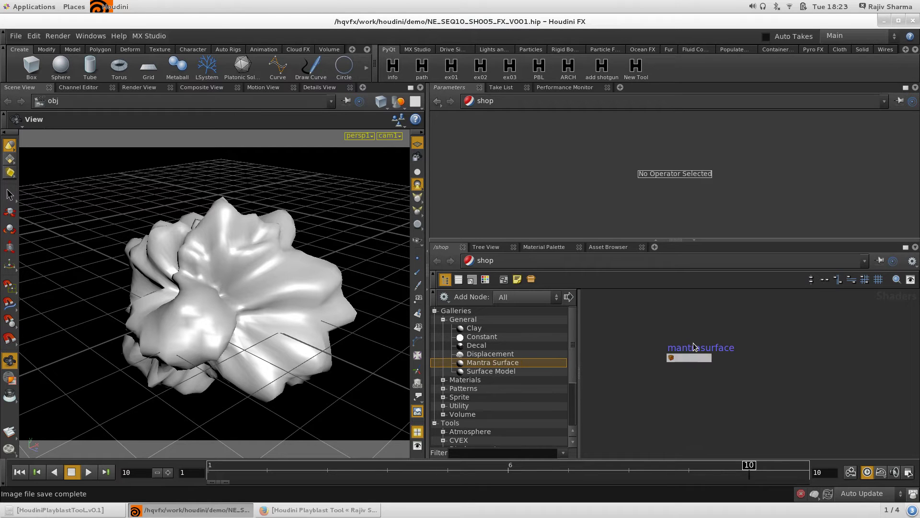
{"action": "left_click", "coordinate": [687, 356]}
Assign the mantrasurface to the flower, set Base Color to red (0.9, 0, 0), and return to /obj.
{"action": "left_click_drag", "start_coordinate": [689, 357], "coordinate": [268, 313]}
{"action": "left_click", "coordinate": [538, 231]}
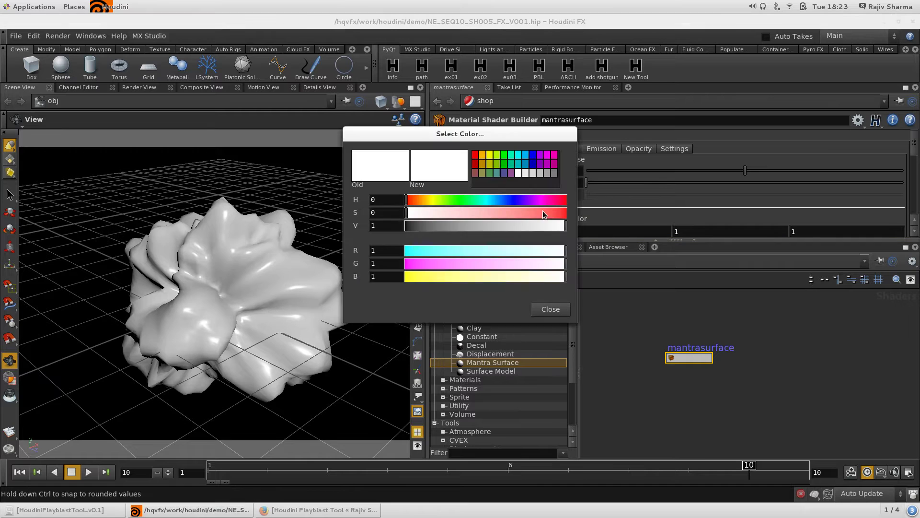
{"action": "left_click", "coordinate": [475, 155]}
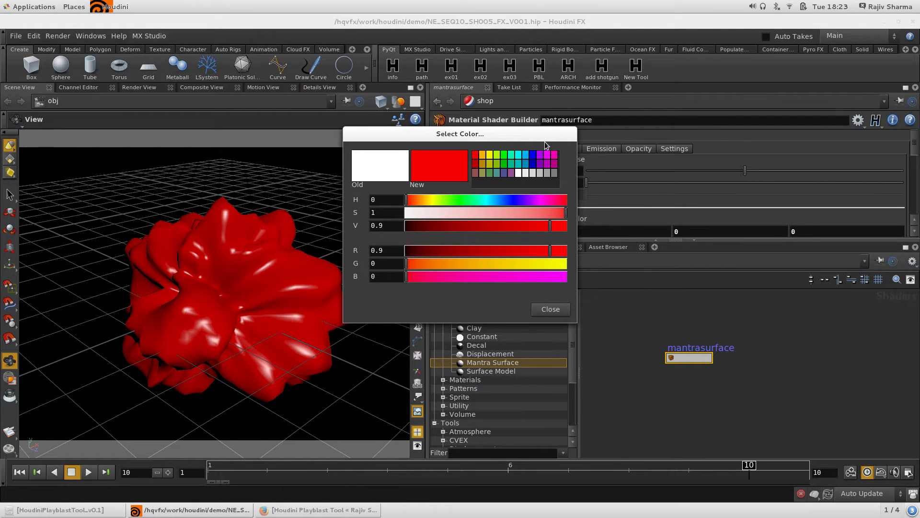
{"action": "left_click", "coordinate": [553, 308]}
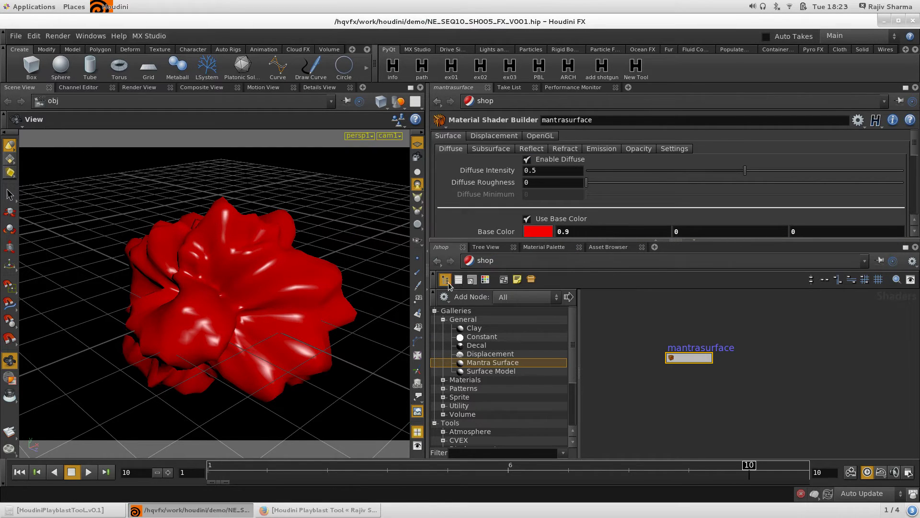
{"action": "left_click", "coordinate": [446, 280]}
{"action": "left_click", "coordinate": [485, 261]}
{"action": "left_click", "coordinate": [522, 293]}
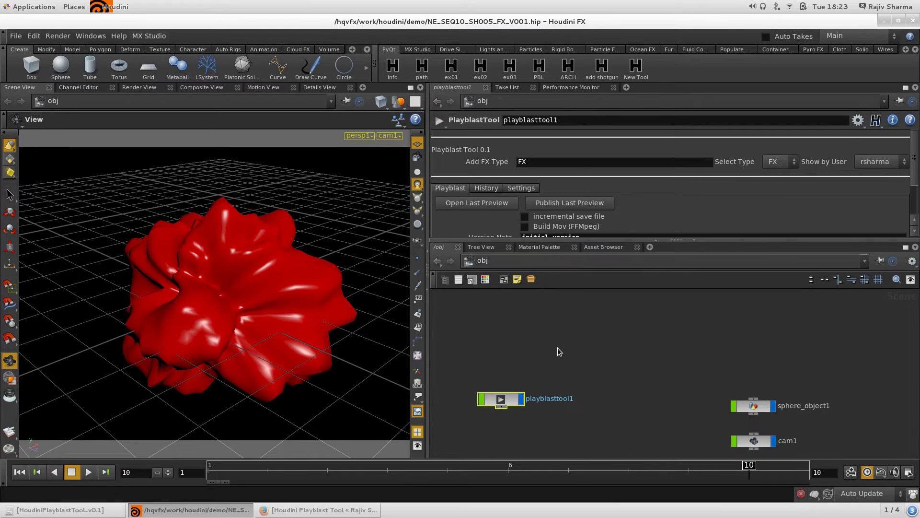
Enlarge the parameter area and replace the Version Note text with 'with red'.
{"action": "left_click_drag", "start_coordinate": [493, 239], "coordinate": [496, 241]}
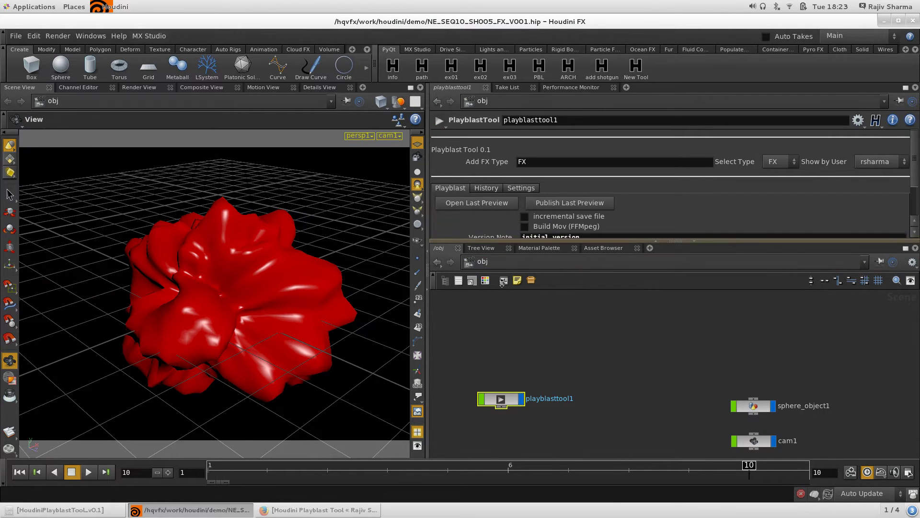
{"action": "left_click_drag", "start_coordinate": [502, 282], "coordinate": [528, 336]}
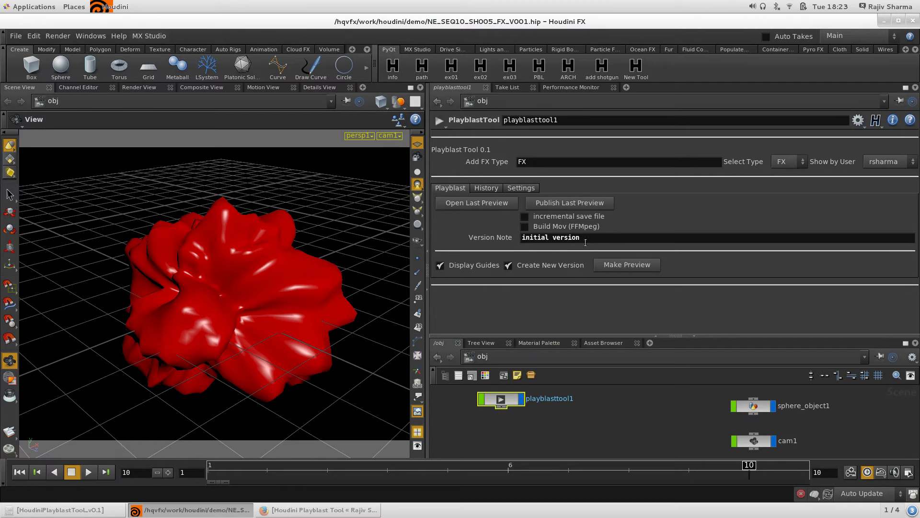
{"action": "left_click_drag", "start_coordinate": [585, 243], "coordinate": [499, 247]}
{"action": "type", "text": "with red"}
Render preview p003 and zoom around it in a maximised MPlay, then close MPlay.
{"action": "left_click", "coordinate": [626, 266]}
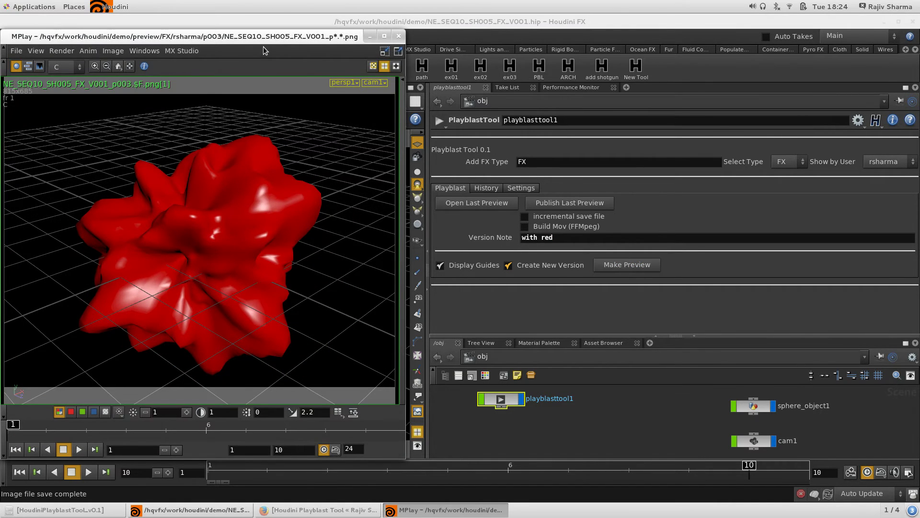
{"action": "left_click_drag", "start_coordinate": [269, 40], "coordinate": [571, 42]}
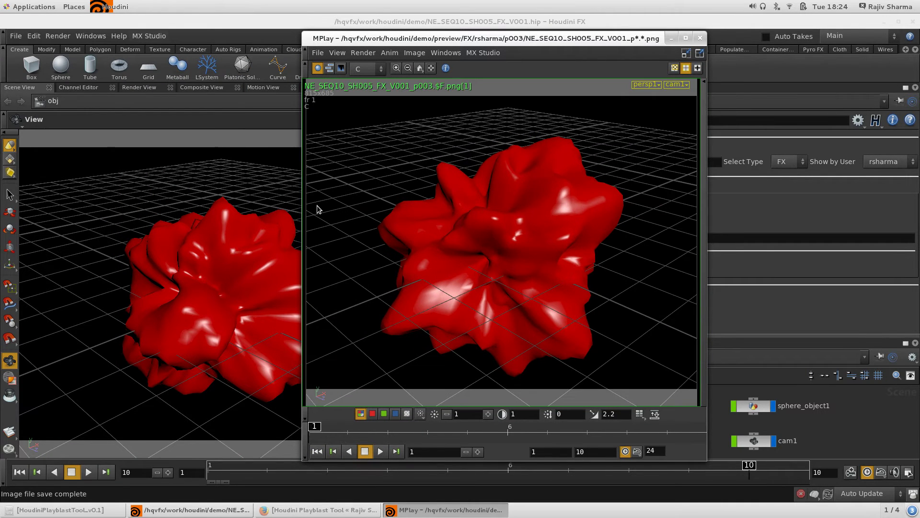
{"action": "scroll", "coordinate": [565, 221], "scroll_direction": "down", "scroll_amount": 1}
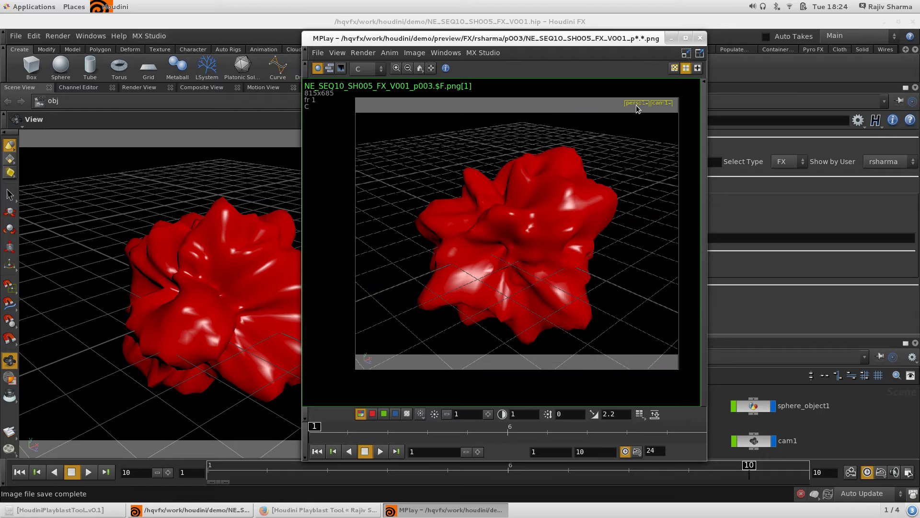
{"action": "double_click", "coordinate": [623, 39]}
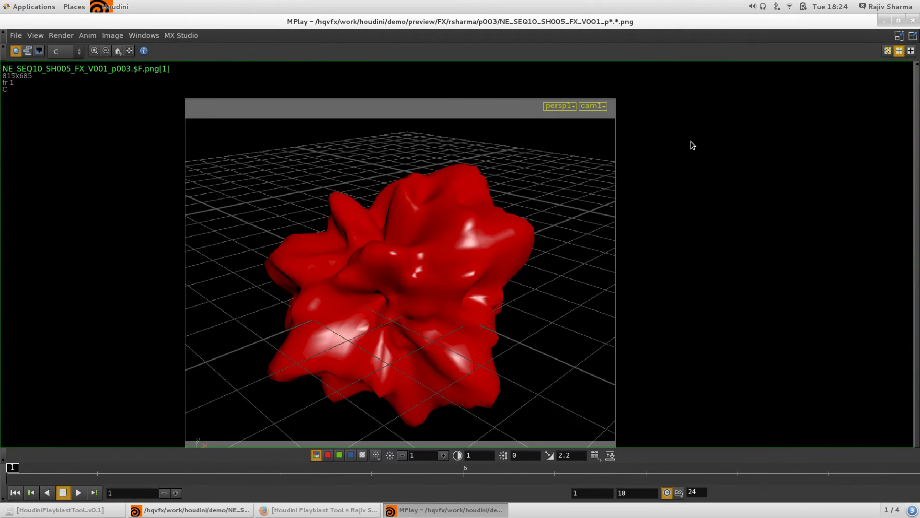
{"action": "scroll", "coordinate": [692, 230], "scroll_direction": "up", "scroll_amount": 1}
{"action": "scroll", "coordinate": [580, 191], "scroll_direction": "up", "scroll_amount": 1}
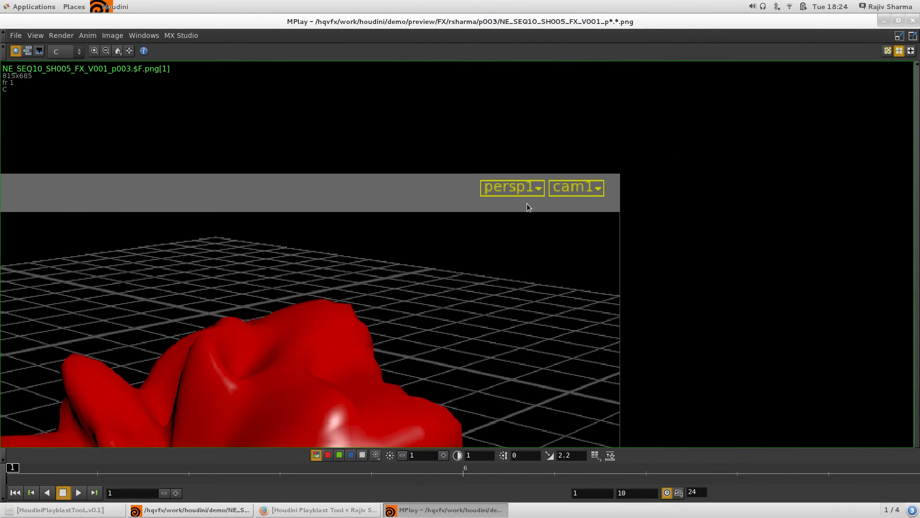
{"action": "scroll", "coordinate": [499, 146], "scroll_direction": "up", "scroll_amount": 2}
{"action": "scroll", "coordinate": [444, 294], "scroll_direction": "down", "scroll_amount": 4}
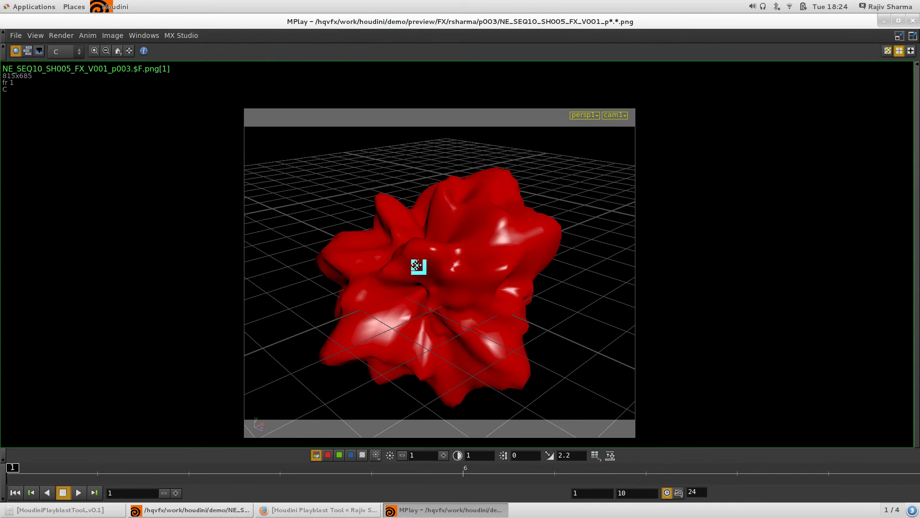
{"action": "double_click", "coordinate": [720, 24]}
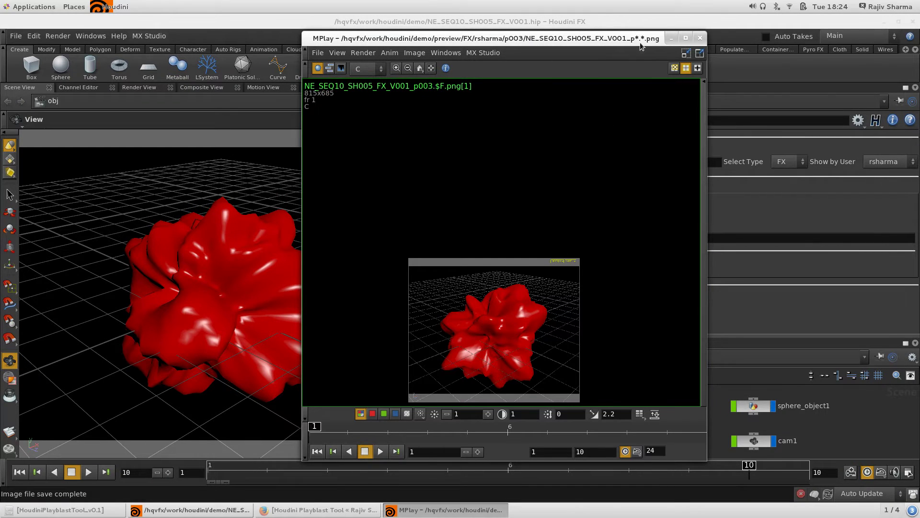
{"action": "left_click", "coordinate": [700, 38]}
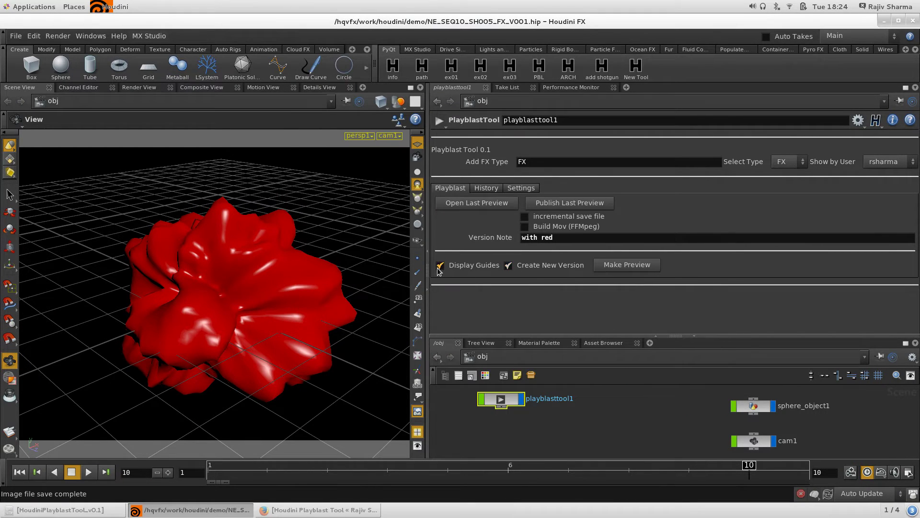
Render guide-free preview p004, play it through in a maximised MPlay, then close it.
{"action": "left_click", "coordinate": [634, 266]}
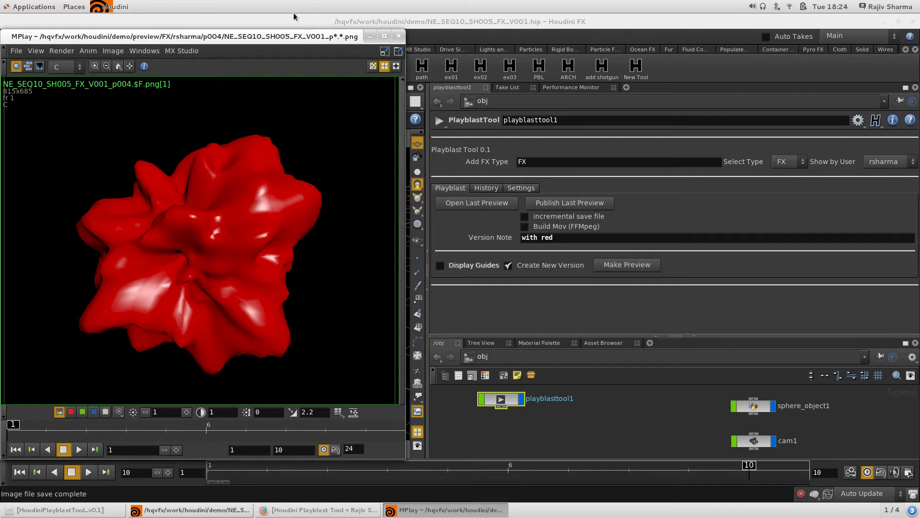
{"action": "double_click", "coordinate": [301, 33]}
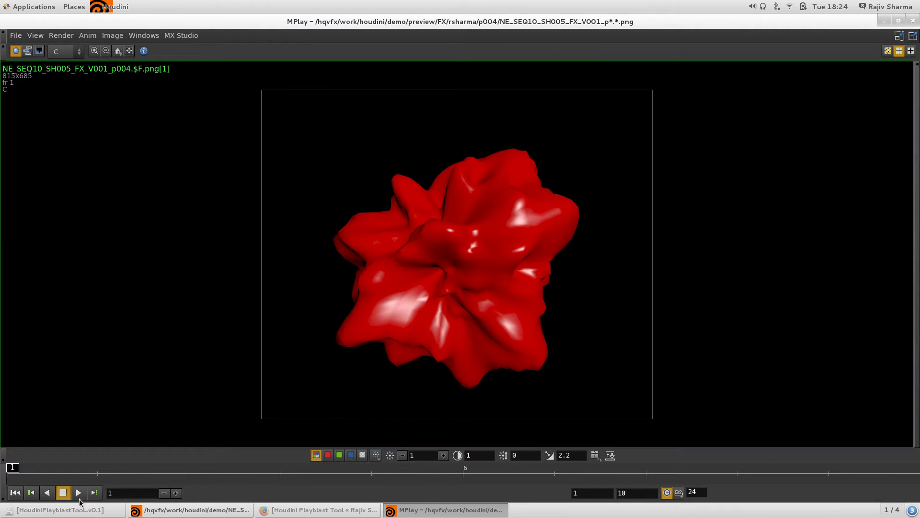
{"action": "left_click", "coordinate": [79, 494]}
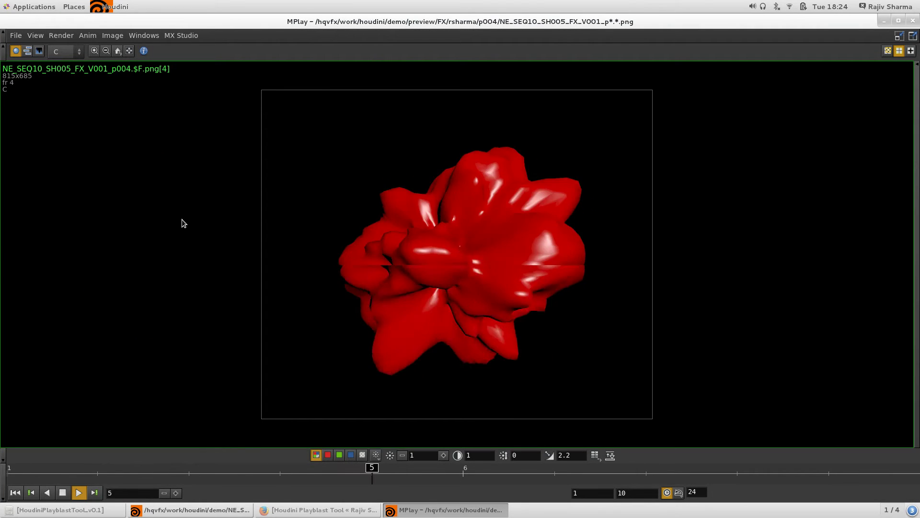
{"action": "double_click", "coordinate": [494, 23]}
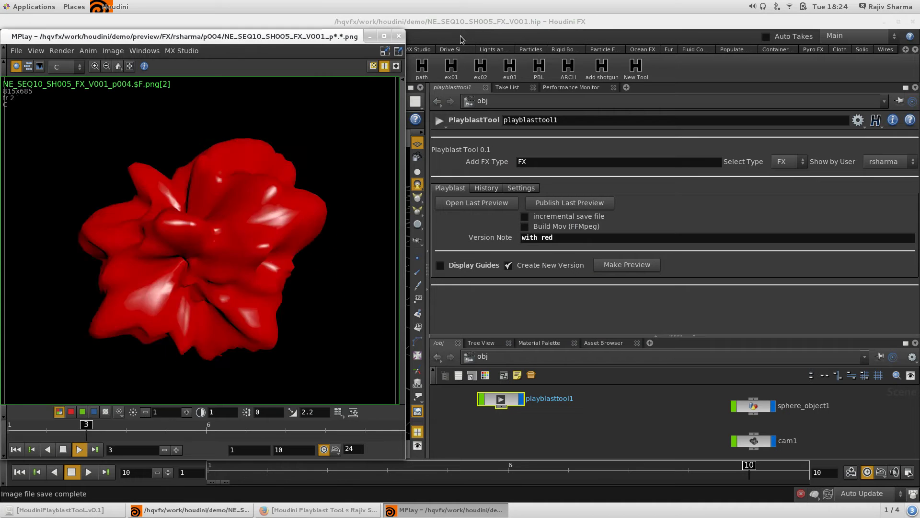
{"action": "left_click", "coordinate": [400, 37]}
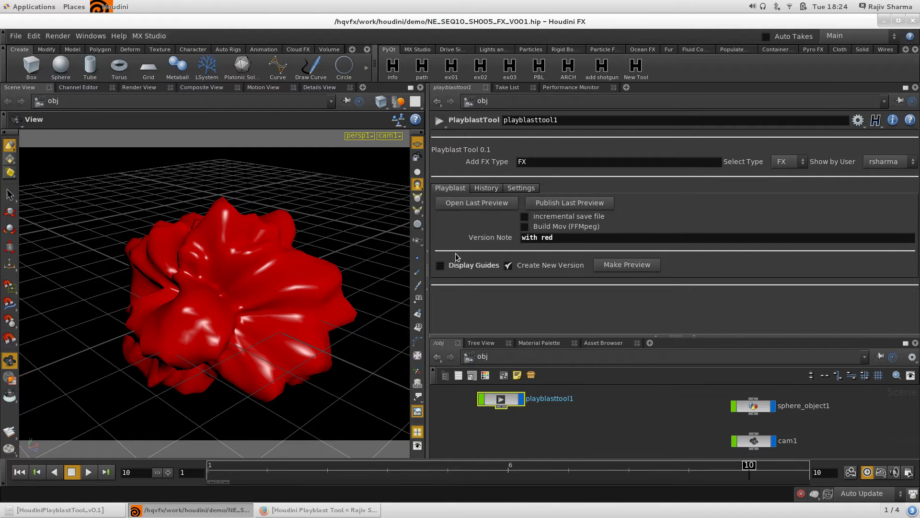
Review the last preview, then render p005 with incremental save to create V002, then disable it again.
{"action": "left_click", "coordinate": [476, 206]}
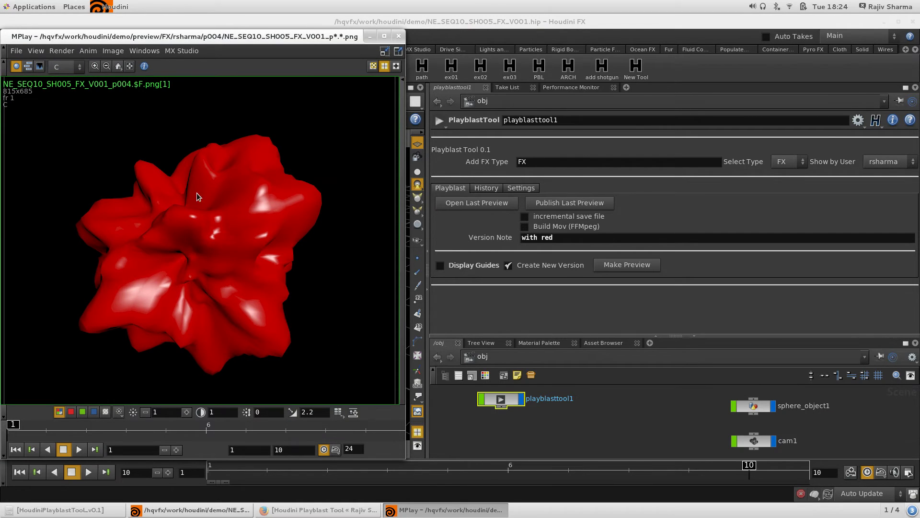
{"action": "left_click", "coordinate": [398, 36]}
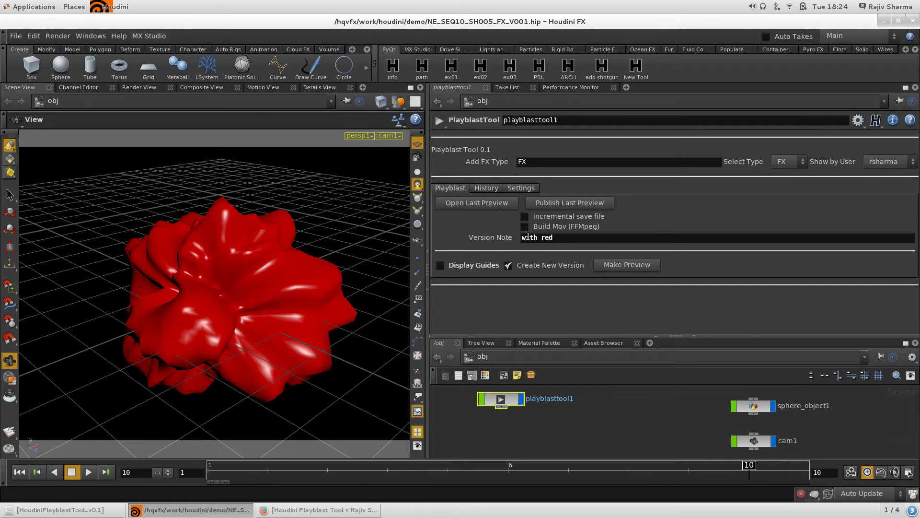
{"action": "left_click", "coordinate": [564, 219]}
{"action": "left_click", "coordinate": [626, 265]}
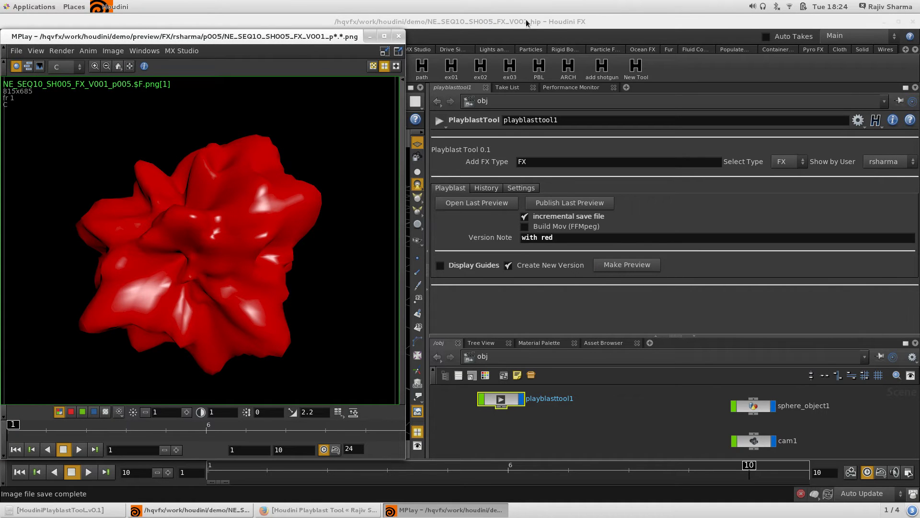
{"action": "left_click", "coordinate": [396, 35]}
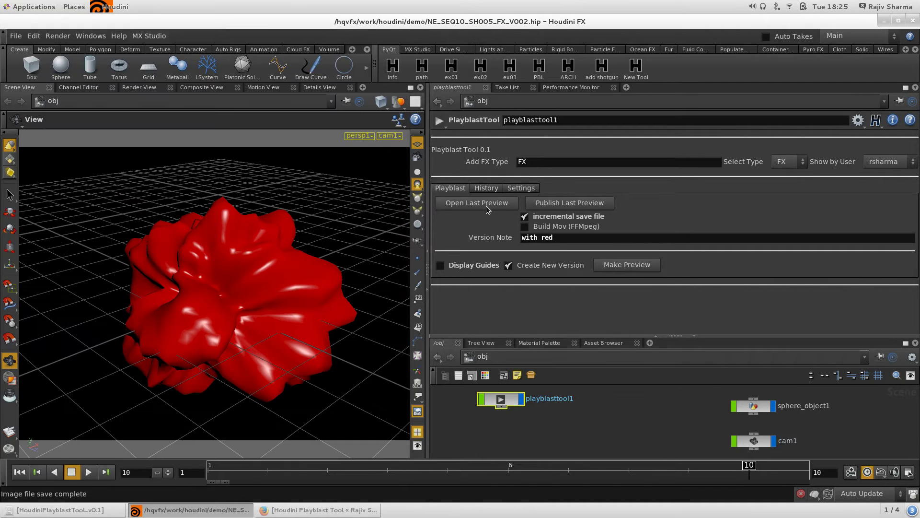
{"action": "left_click", "coordinate": [536, 219]}
In Files, select the V001 .hip, open the demo project's preview folder, then minimize Files.
{"action": "left_click", "coordinate": [49, 510]}
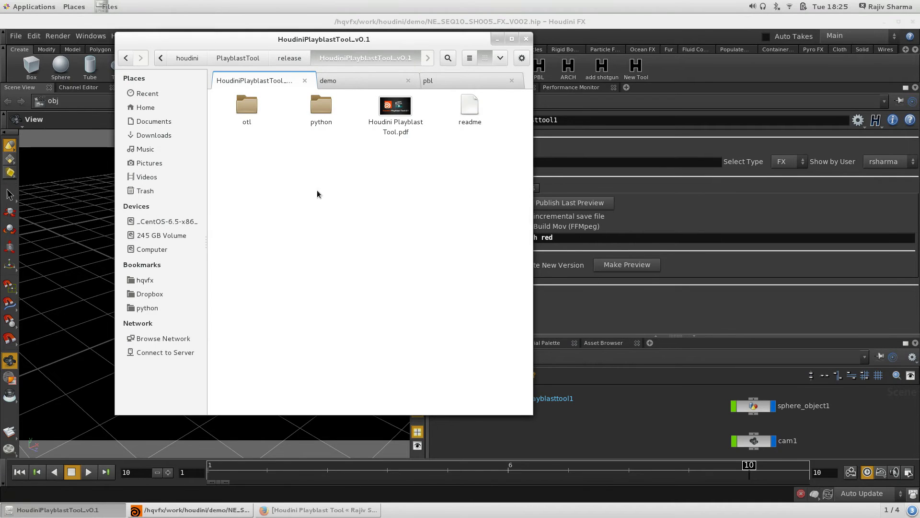
{"action": "left_click", "coordinate": [368, 82]}
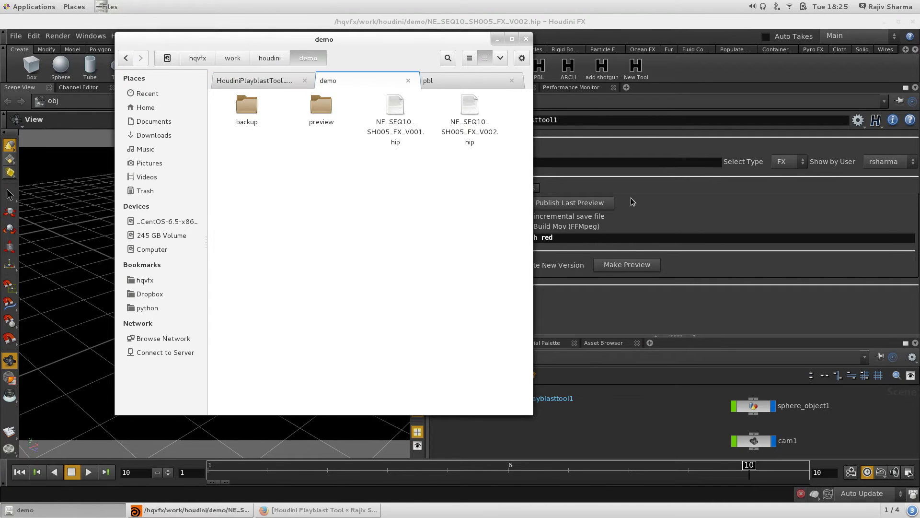
{"action": "left_click_drag", "start_coordinate": [393, 47], "coordinate": [281, 104]}
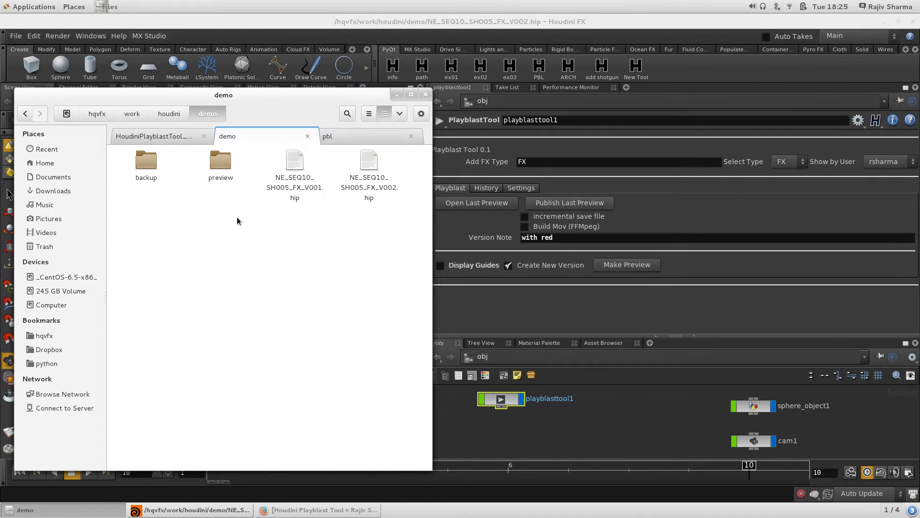
{"action": "left_click", "coordinate": [298, 168]}
{"action": "left_click_drag", "start_coordinate": [297, 187], "coordinate": [223, 172]}
{"action": "double_click", "coordinate": [223, 171]}
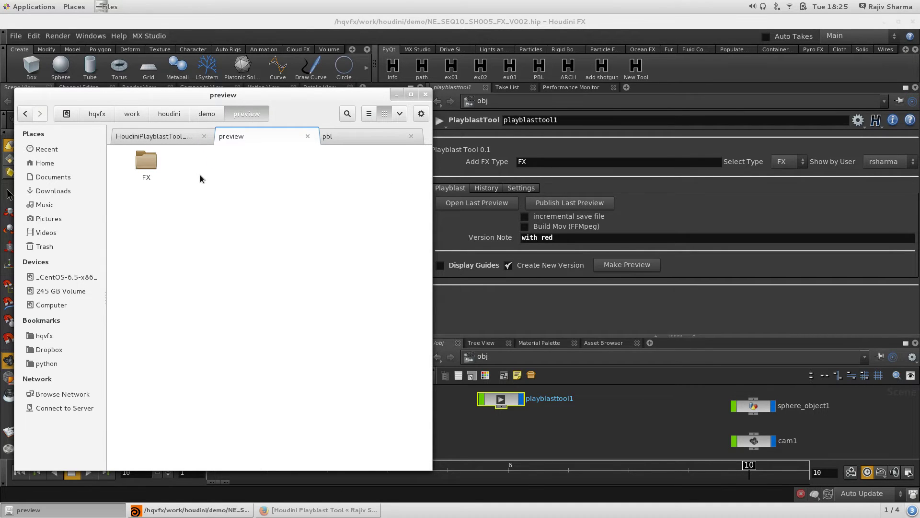
{"action": "left_click", "coordinate": [393, 95]}
Check Settings' playblast options like Launch Preview in Mplay, then return to Playblast and restore Files.
{"action": "left_click", "coordinate": [522, 189]}
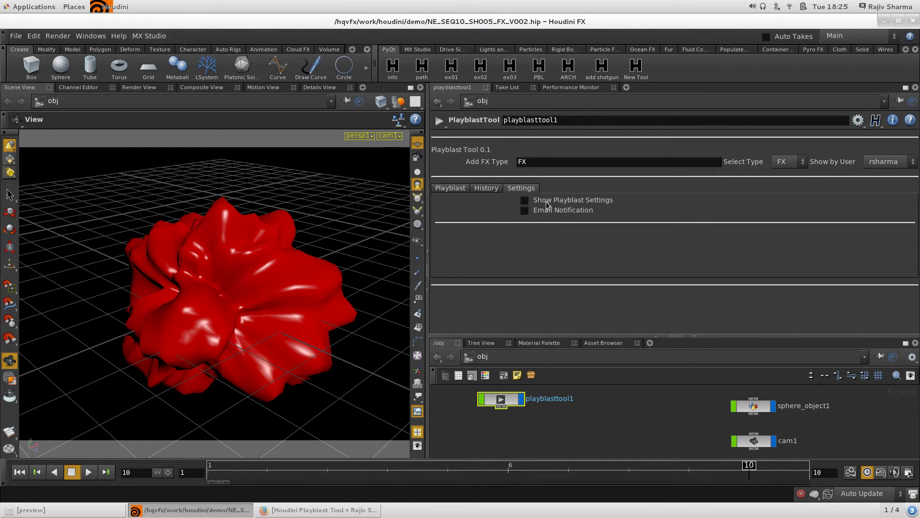
{"action": "left_click", "coordinate": [524, 200]}
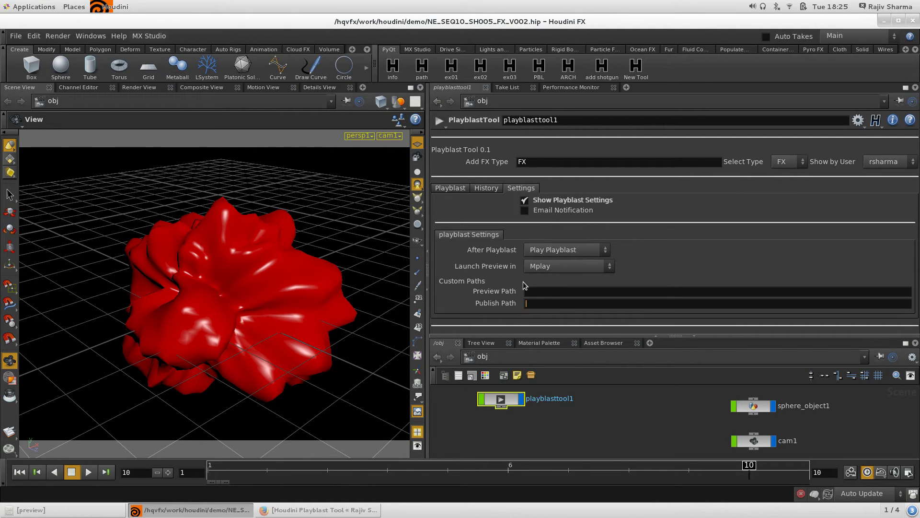
{"action": "left_click", "coordinate": [534, 290]}
{"action": "left_click", "coordinate": [554, 200]}
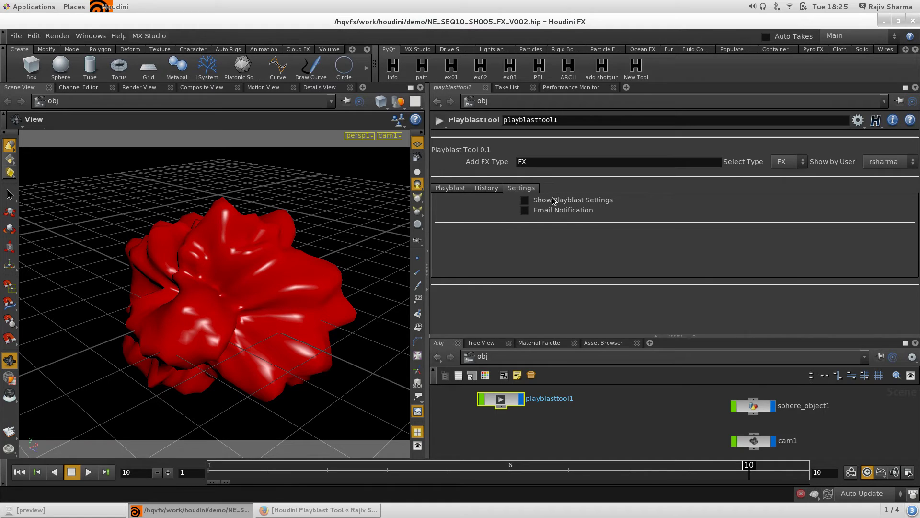
{"action": "left_click", "coordinate": [451, 188]}
{"action": "left_click", "coordinate": [58, 511]}
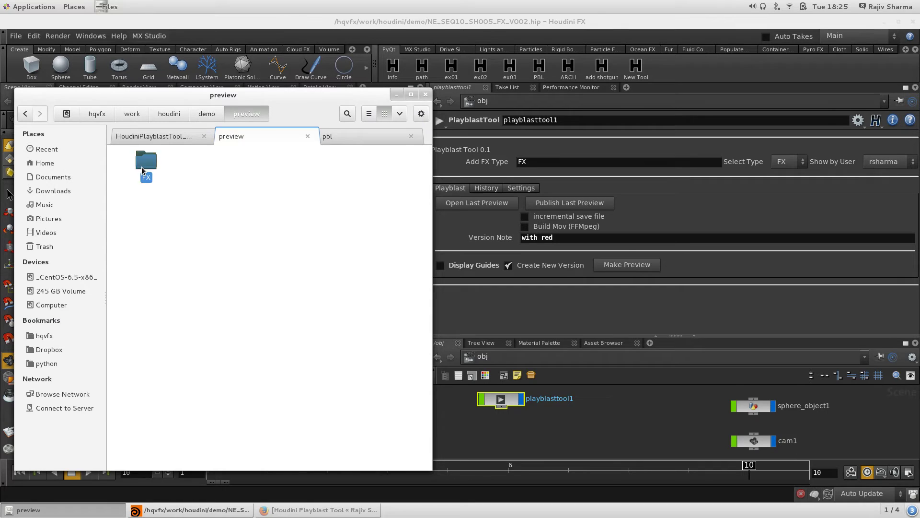
{"action": "double_click", "coordinate": [142, 167]}
{"action": "left_click", "coordinate": [142, 170]}
{"action": "double_click", "coordinate": [143, 168]}
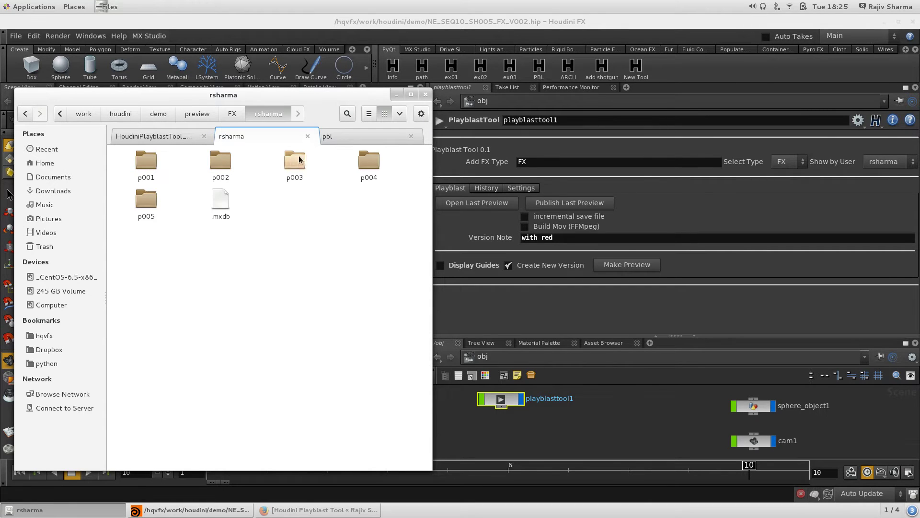
{"action": "left_click", "coordinate": [152, 211]}
{"action": "double_click", "coordinate": [152, 207]}
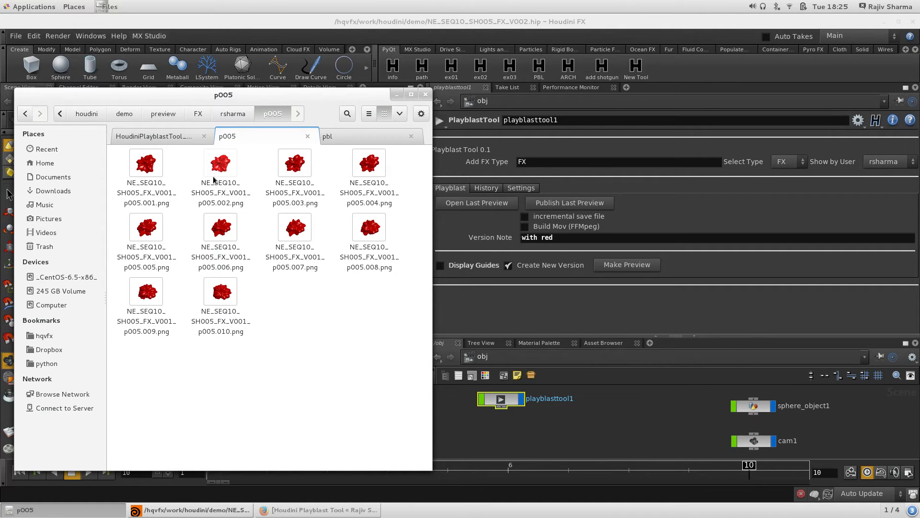
{"action": "left_click", "coordinate": [397, 94]}
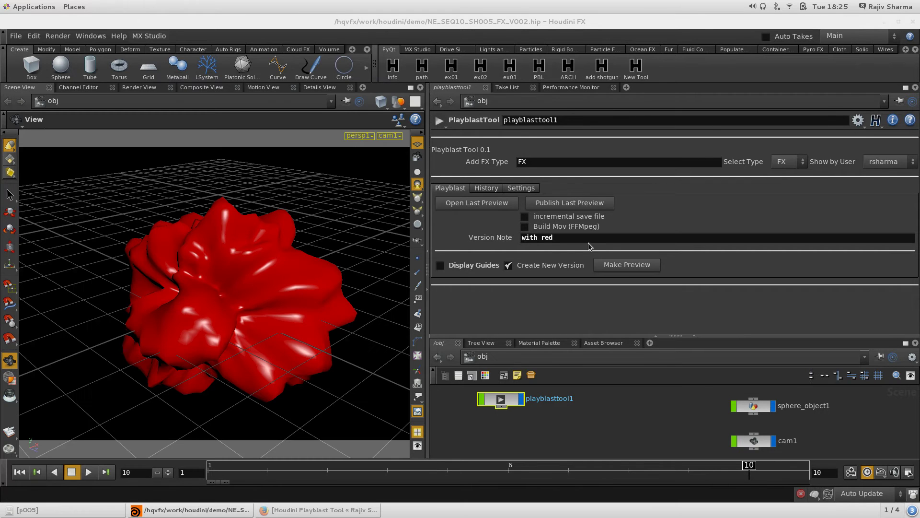
Enable Build Mov (FFMpeg), render the p006 preview, play it in MPlay, then close MPlay.
{"action": "left_click", "coordinate": [560, 226]}
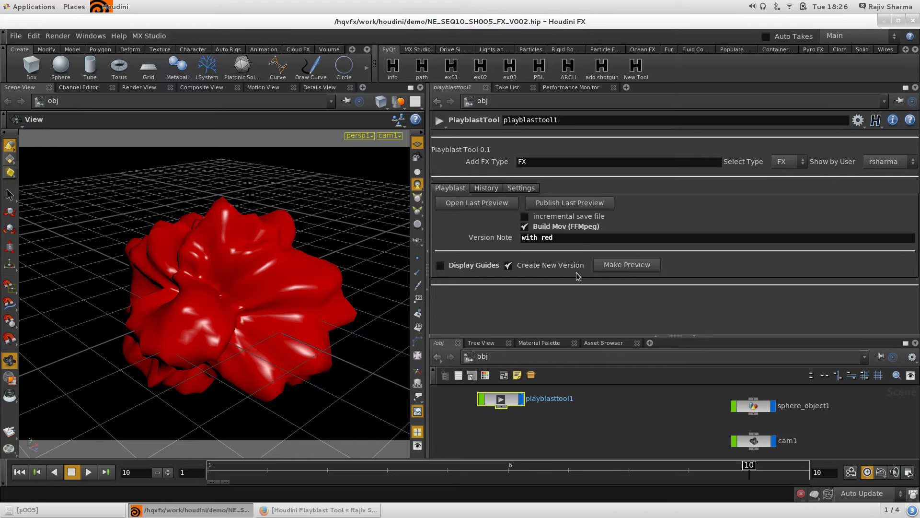
{"action": "left_click", "coordinate": [625, 266]}
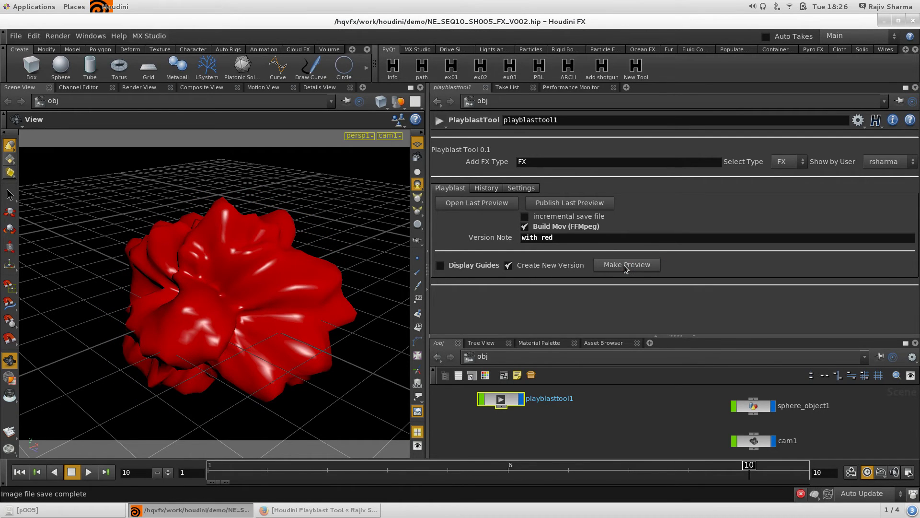
{"action": "left_click", "coordinate": [48, 448]}
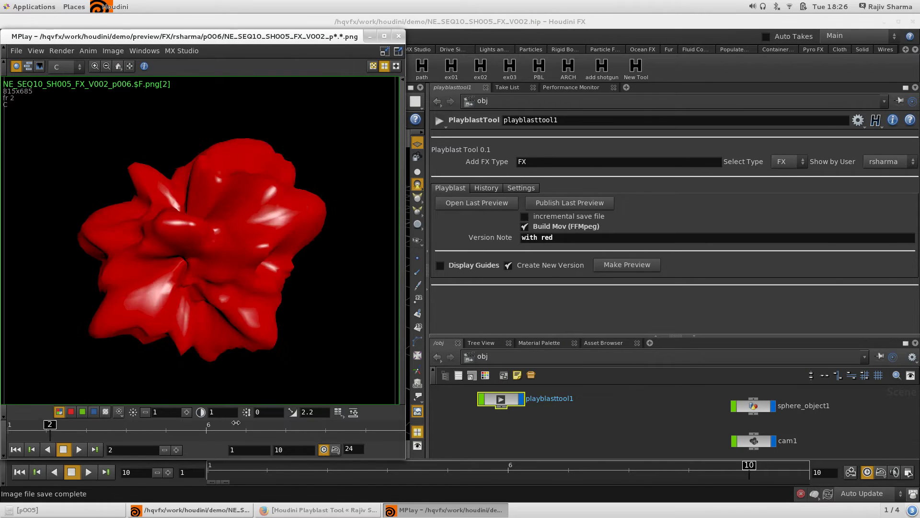
{"action": "left_click", "coordinate": [398, 35]}
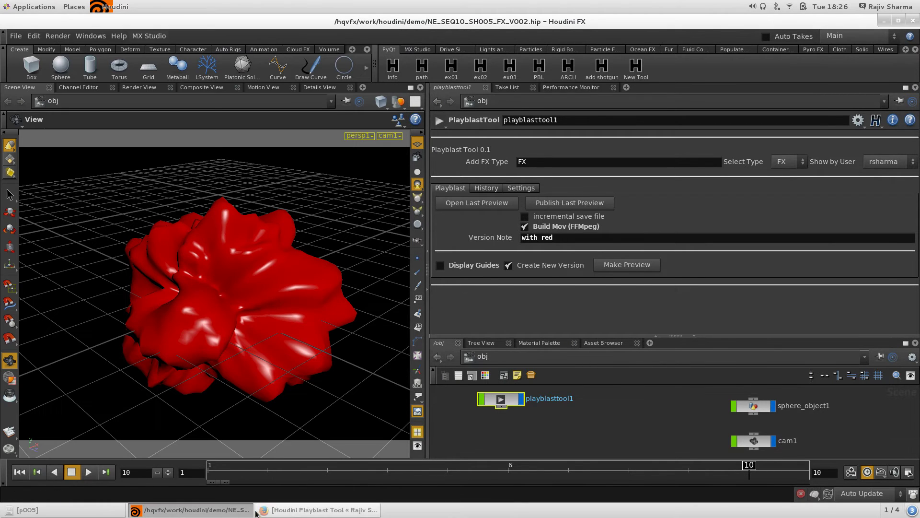
{"action": "left_click", "coordinate": [29, 510]}
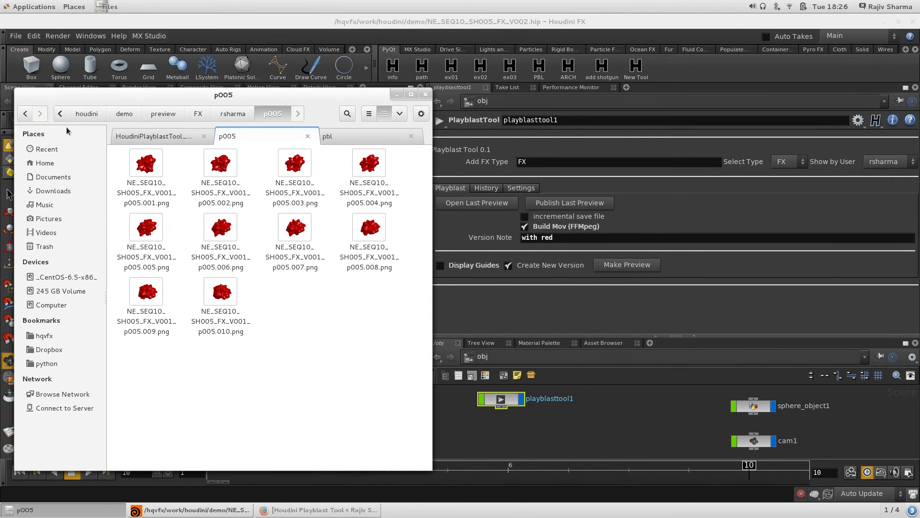
Open the p006 folder and select NE_SEQ10_SH005_FX_V002.mp4, moving Files to the right.
{"action": "left_click", "coordinate": [25, 114]}
{"action": "double_click", "coordinate": [216, 206]}
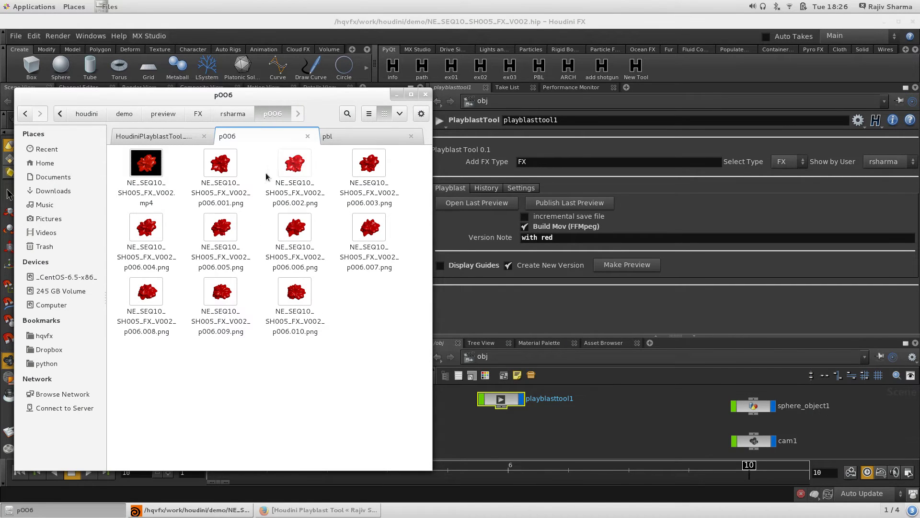
{"action": "left_click", "coordinate": [149, 166]}
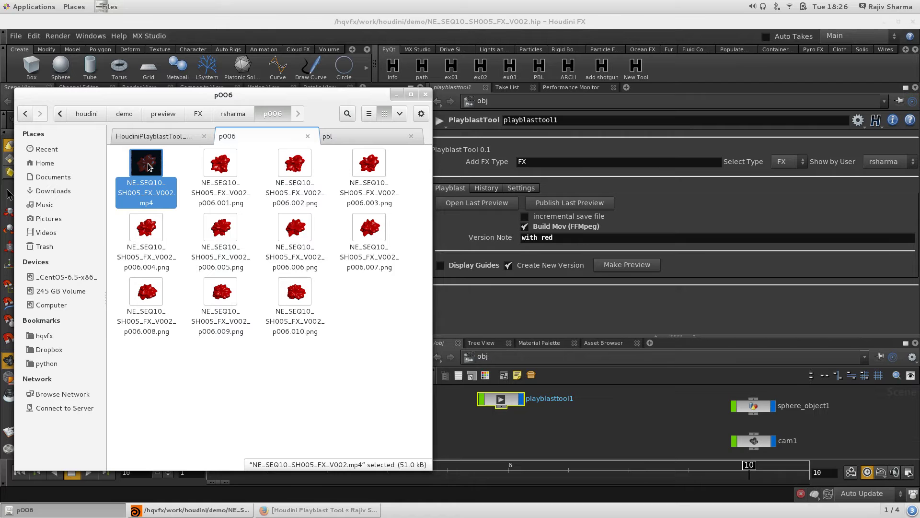
{"action": "left_click_drag", "start_coordinate": [234, 95], "coordinate": [709, 110]}
Play the V002 movie in Videos and check its properties, including the H.264 / AVC codec, then close it.
{"action": "double_click", "coordinate": [618, 185]}
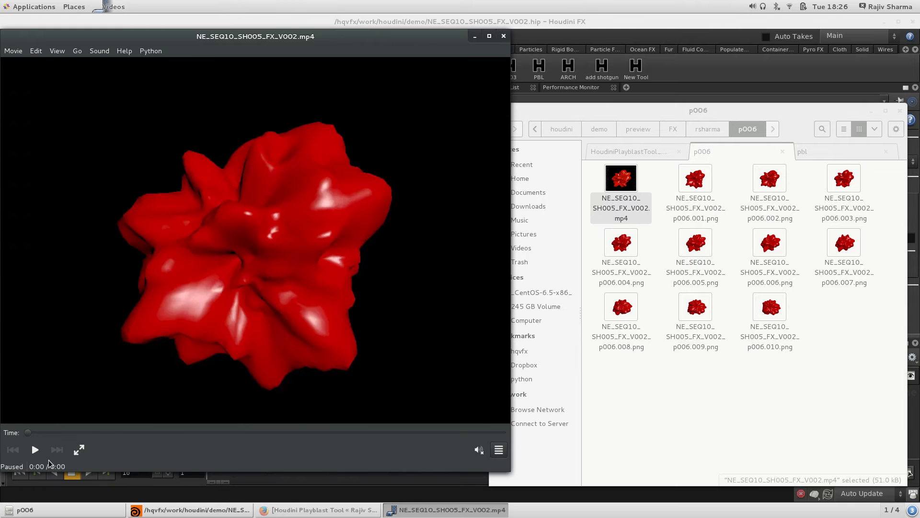
{"action": "left_click", "coordinate": [35, 449]}
{"action": "left_click", "coordinate": [498, 449]}
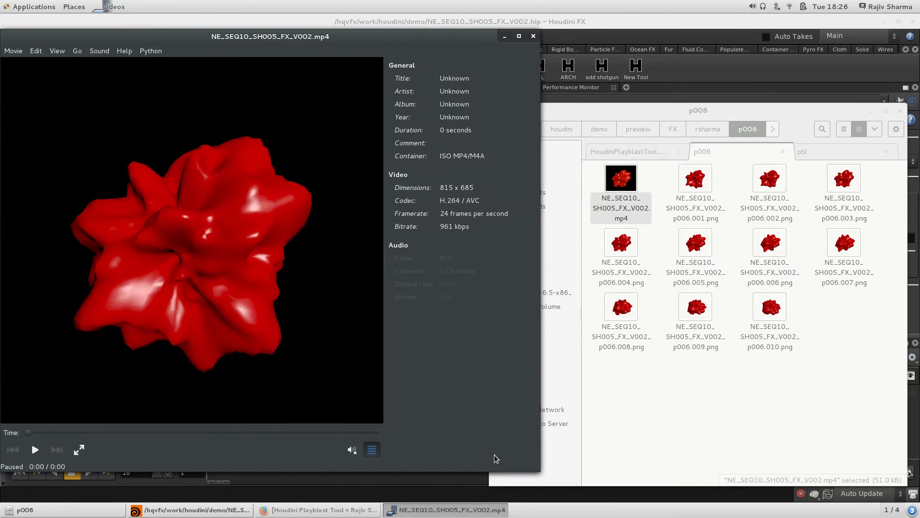
{"action": "left_click_drag", "start_coordinate": [440, 199], "coordinate": [482, 199]}
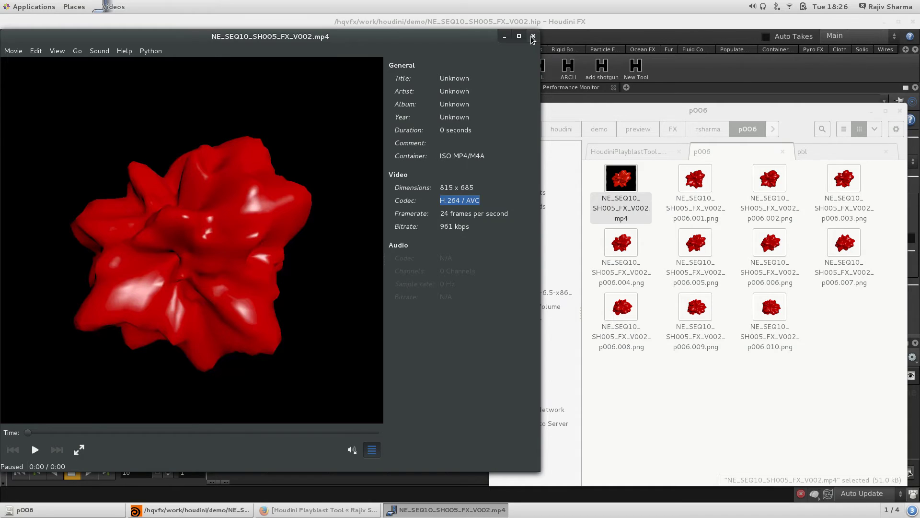
{"action": "key", "text": "ctrl+q"}
Move Files back to the left, reselect the movie file, and minimize Files.
{"action": "left_click_drag", "start_coordinate": [642, 106], "coordinate": [237, 92]}
{"action": "left_click", "coordinate": [355, 381]}
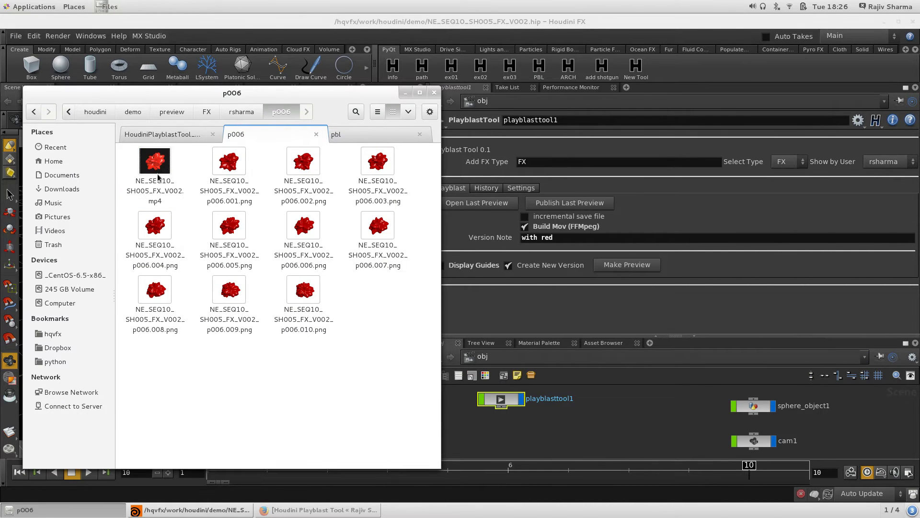
{"action": "left_click", "coordinate": [160, 170]}
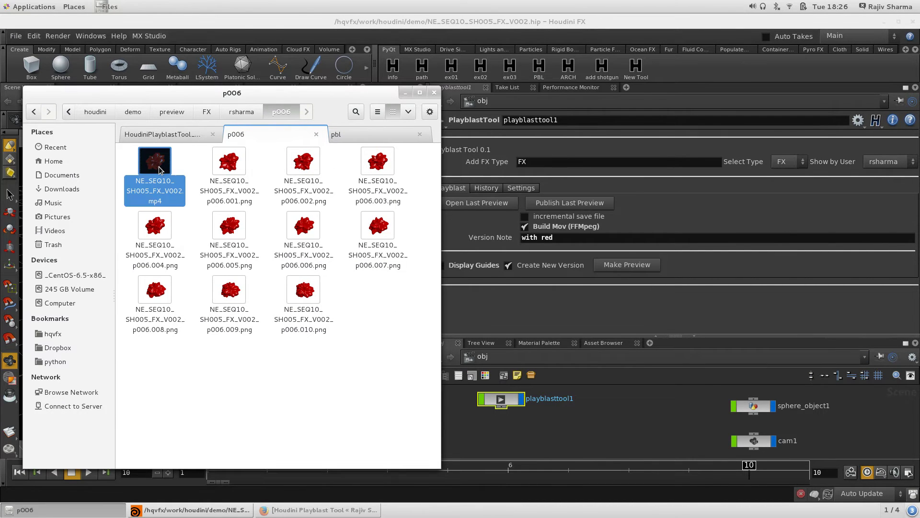
{"action": "left_click", "coordinate": [404, 95]}
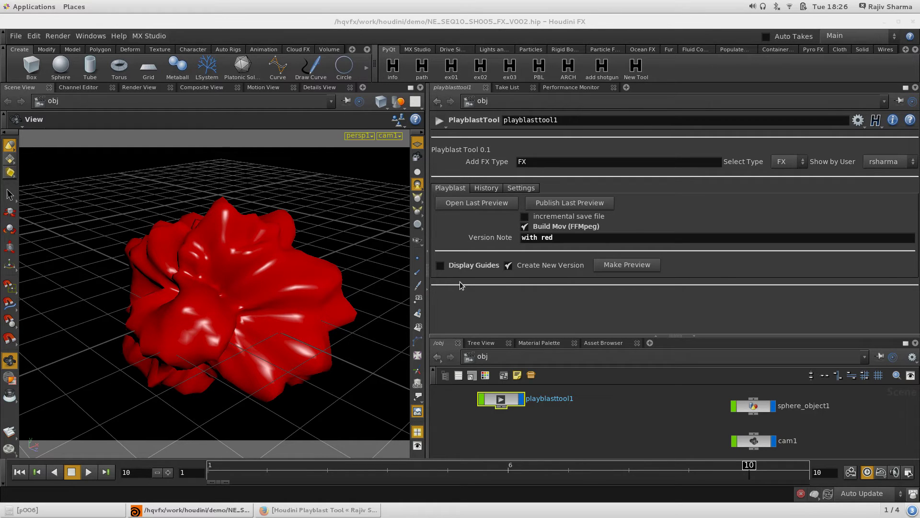
Disable Build Mov (FFMpeg) and show the version history, enlarging the pane to list all six versions.
{"action": "left_click", "coordinate": [544, 231]}
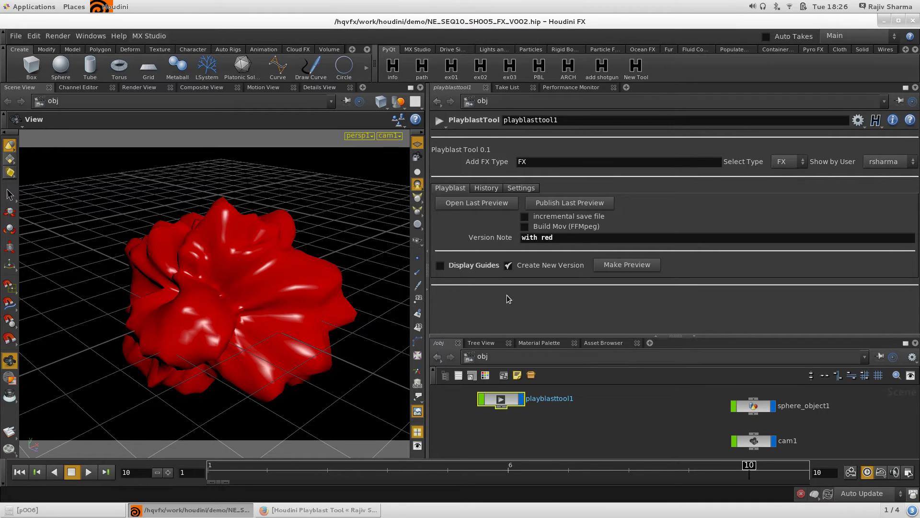
{"action": "left_click", "coordinate": [478, 187]}
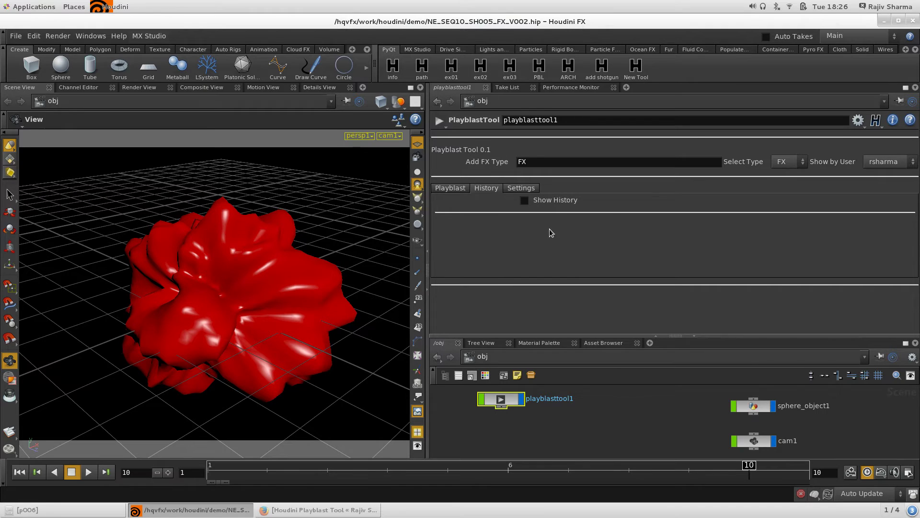
{"action": "left_click", "coordinate": [551, 201]}
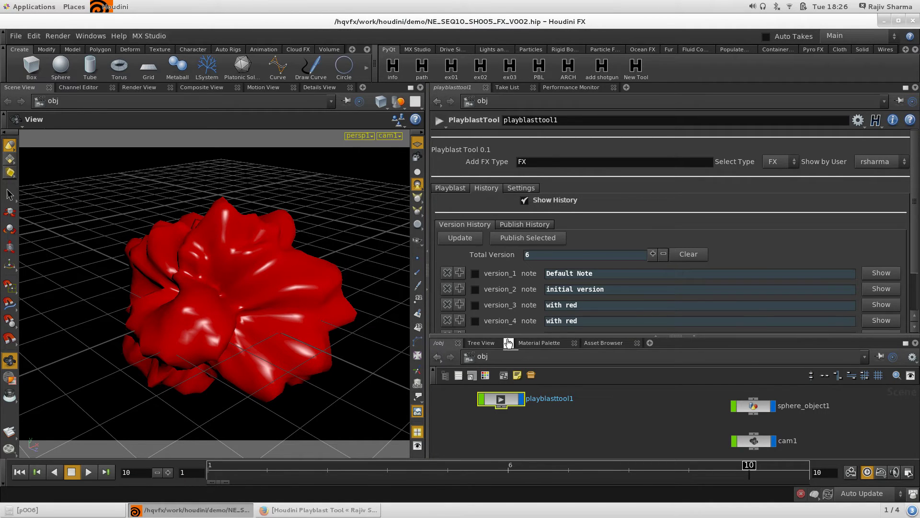
{"action": "left_click_drag", "start_coordinate": [509, 337], "coordinate": [510, 382]}
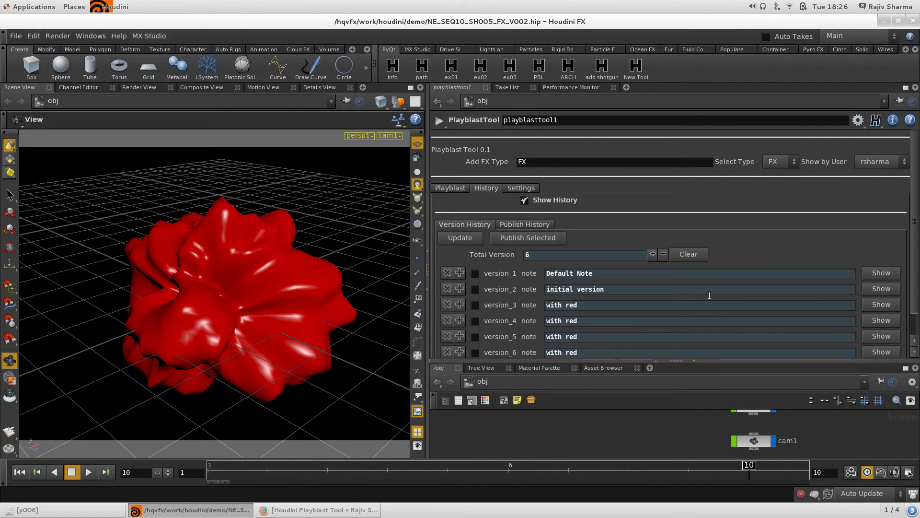
{"action": "scroll", "coordinate": [498, 246], "scroll_direction": "down", "scroll_amount": 1}
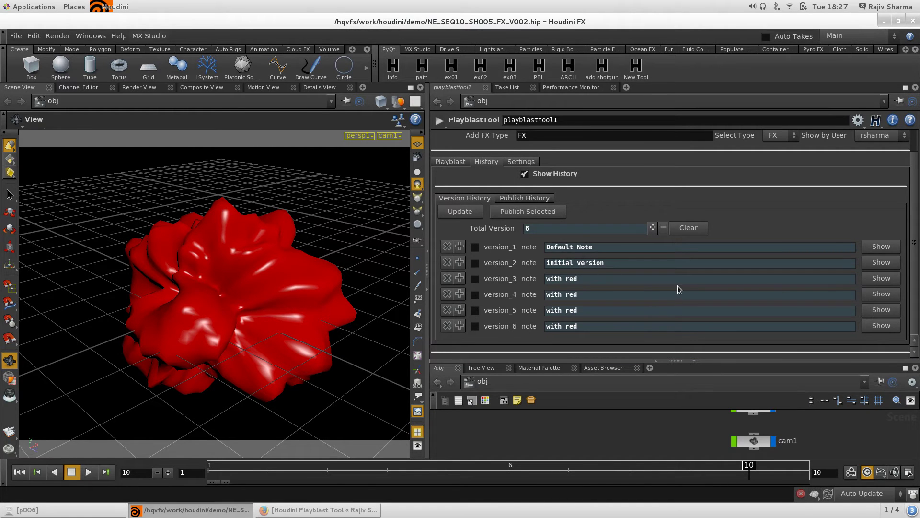
Replay the version_4 and version_2 previews in MPlay, closing each viewer.
{"action": "left_click", "coordinate": [890, 293]}
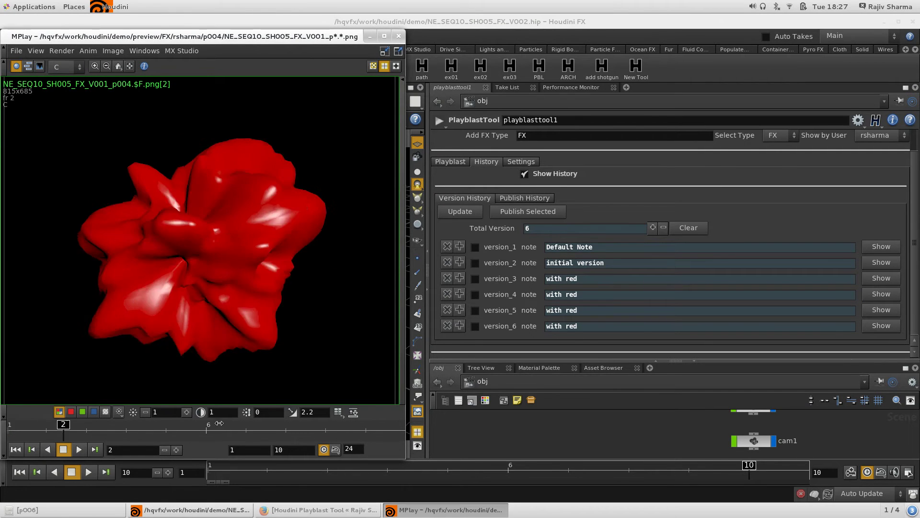
{"action": "left_click", "coordinate": [398, 36]}
{"action": "left_click", "coordinate": [883, 262]}
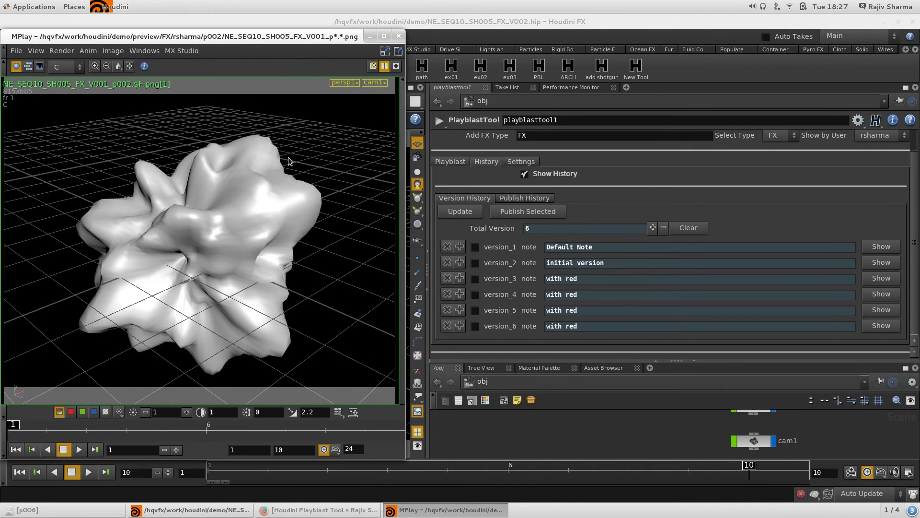
{"action": "left_click", "coordinate": [399, 36]}
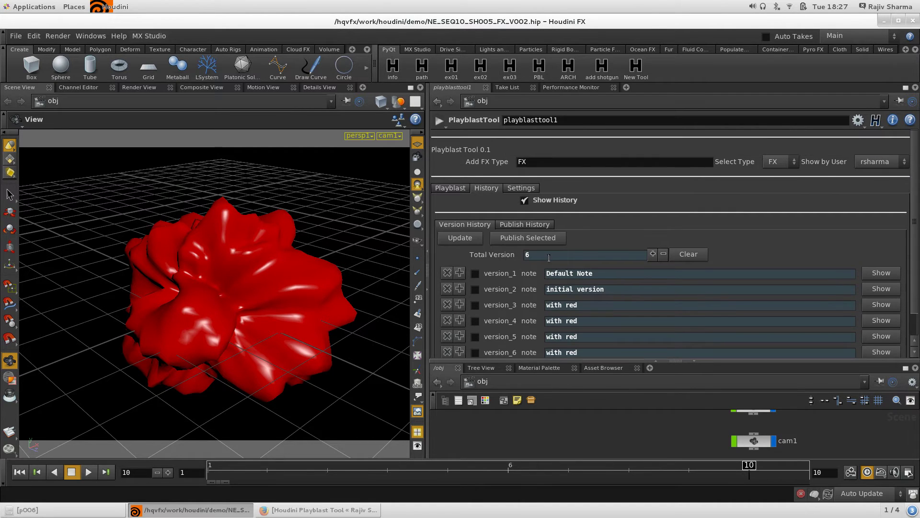
Tick version_2, version_3 and version_4 in the Version History list.
{"action": "left_click", "coordinate": [535, 199]}
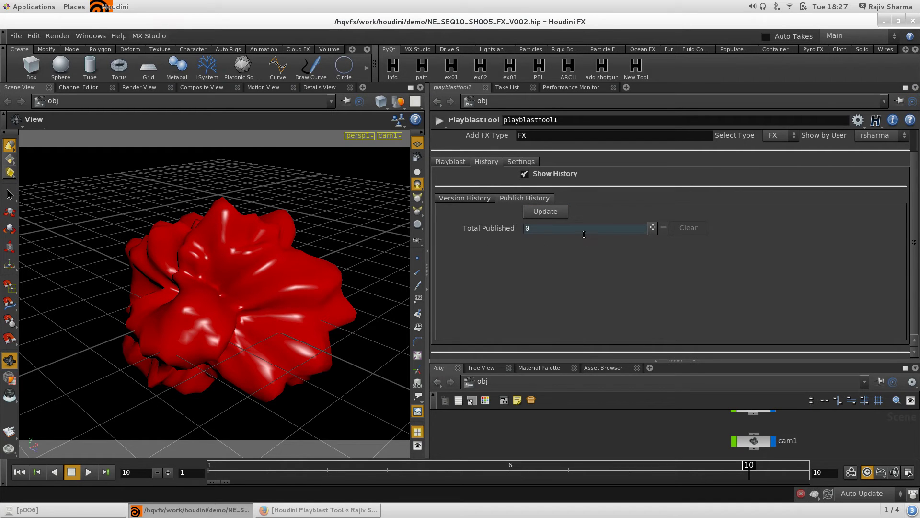
{"action": "left_click", "coordinate": [472, 199]}
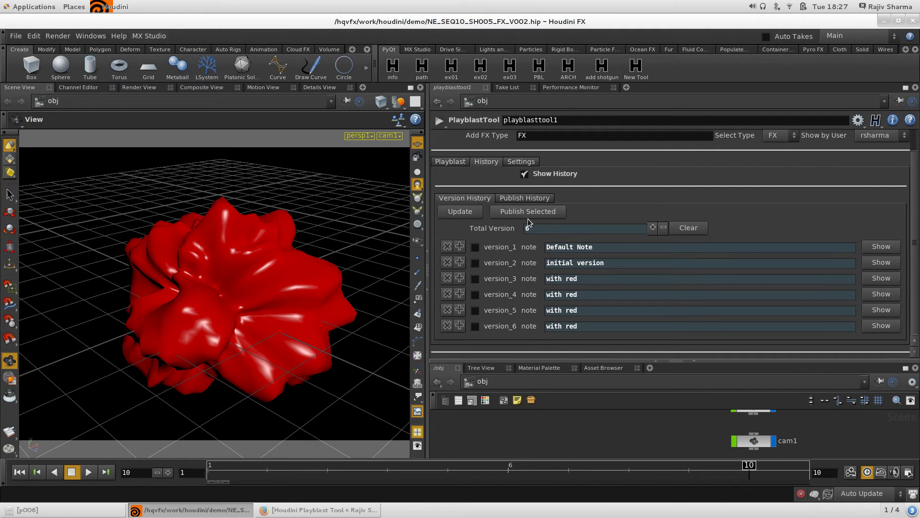
{"action": "left_click", "coordinate": [475, 279]}
{"action": "left_click", "coordinate": [475, 264]}
{"action": "left_click", "coordinate": [475, 295]}
Publish the three selected versions and dismiss each success message.
{"action": "left_click", "coordinate": [519, 212]}
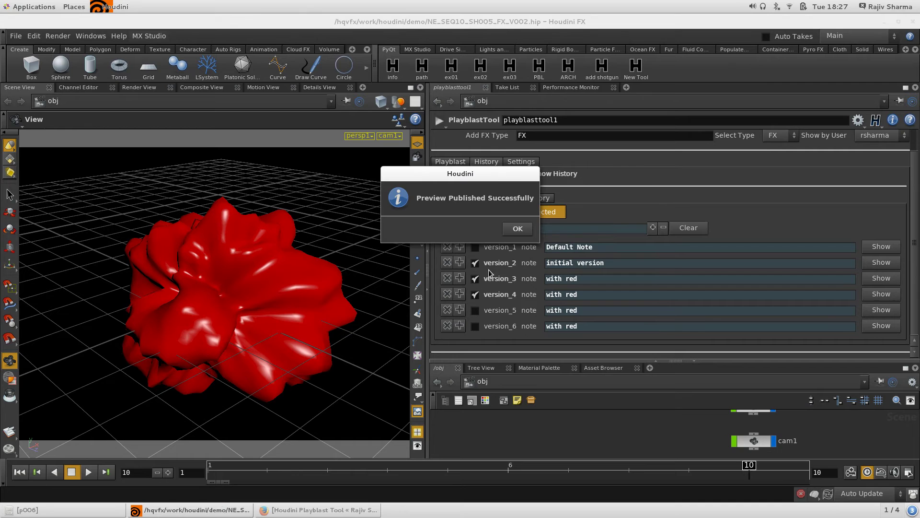
{"action": "left_click", "coordinate": [517, 229]}
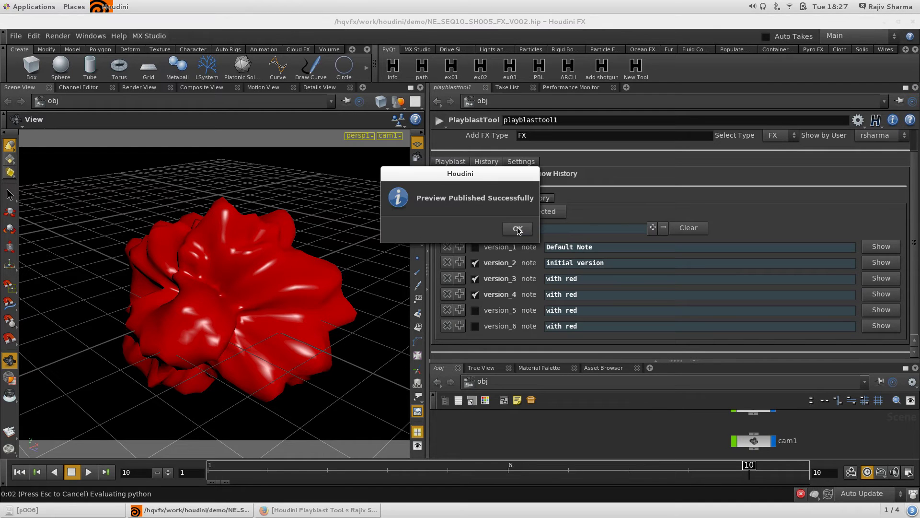
{"action": "left_click", "coordinate": [517, 229]}
{"action": "left_click", "coordinate": [523, 198]}
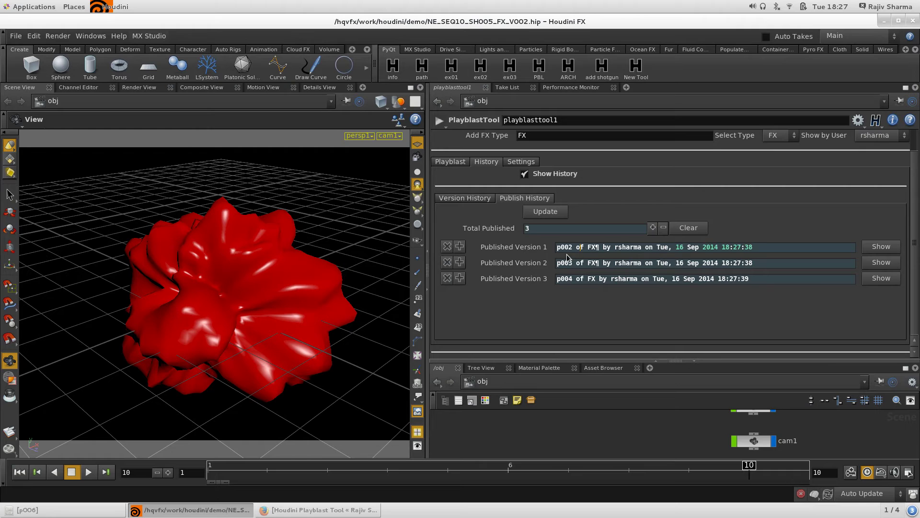
Inspect the three Published Version fields, starting with the p002 label.
{"action": "left_click_drag", "start_coordinate": [557, 248], "coordinate": [589, 248]}
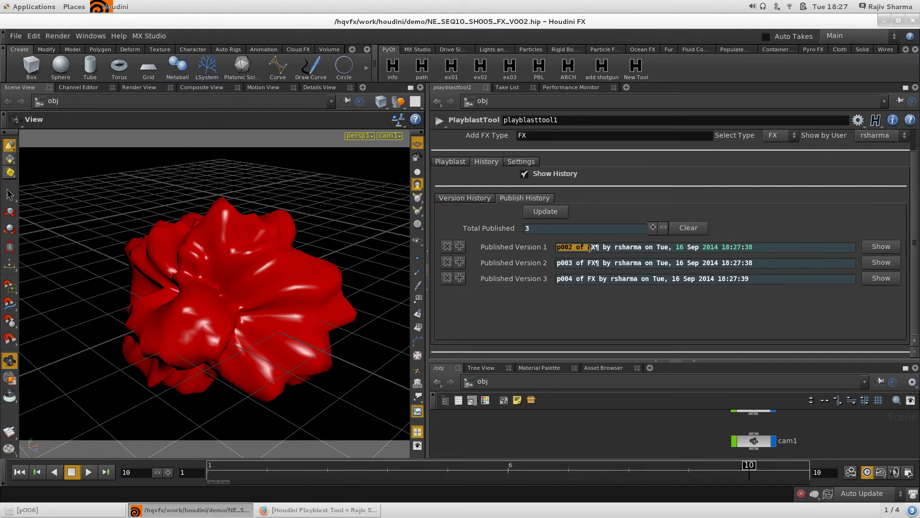
{"action": "left_click", "coordinate": [572, 262]}
{"action": "left_click", "coordinate": [569, 280]}
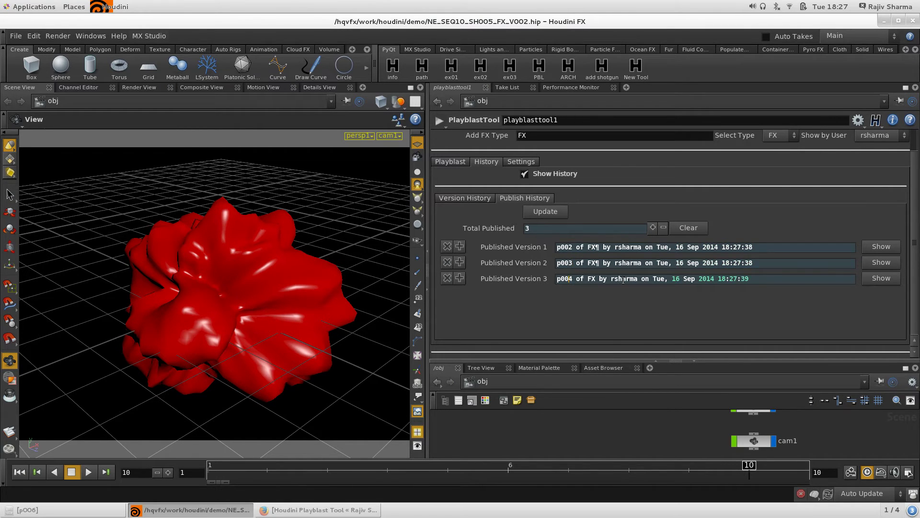
{"action": "left_click", "coordinate": [627, 249]}
{"action": "key", "text": "ctrl+a"}
{"action": "left_click", "coordinate": [770, 248]}
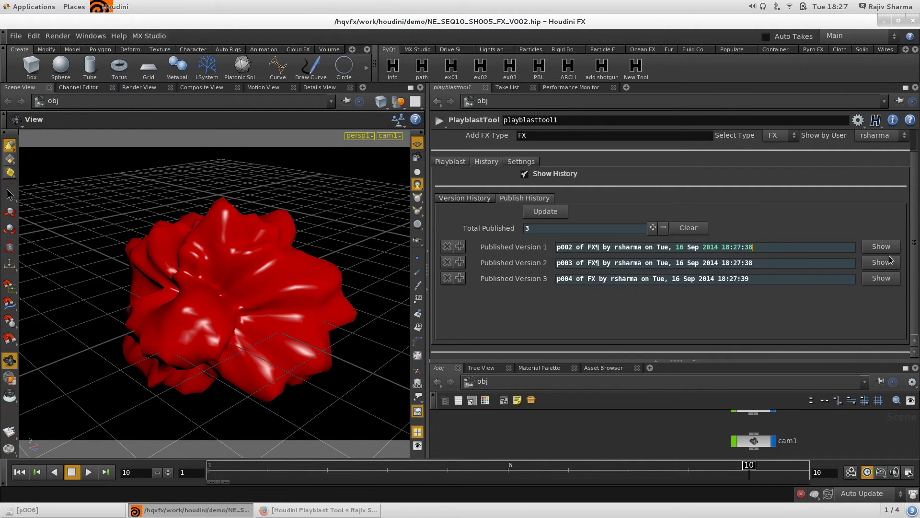
Show published preview p004 in MPlay, then return to Version History.
{"action": "left_click", "coordinate": [880, 279]}
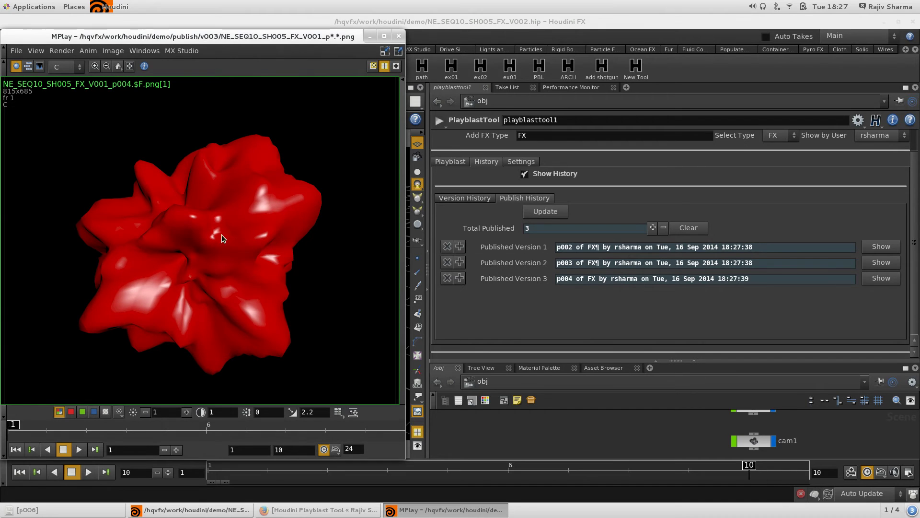
{"action": "left_click", "coordinate": [399, 36]}
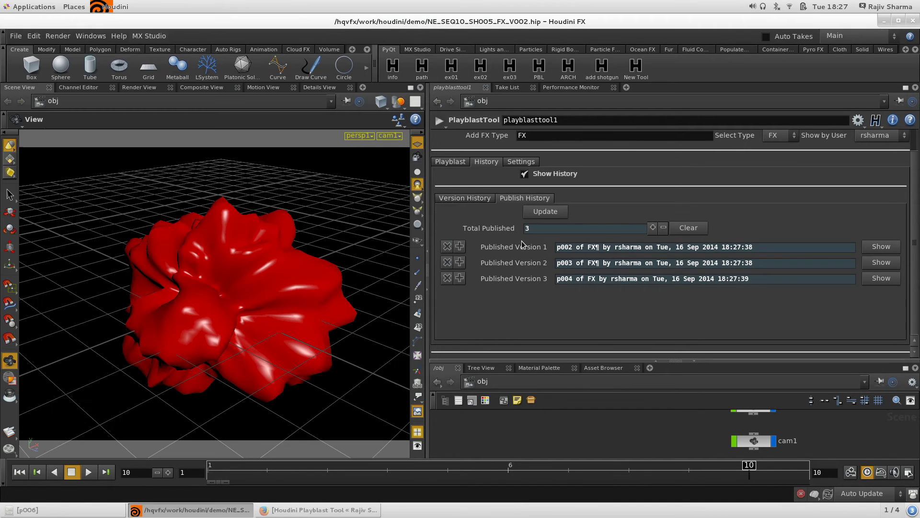
{"action": "left_click", "coordinate": [466, 198]}
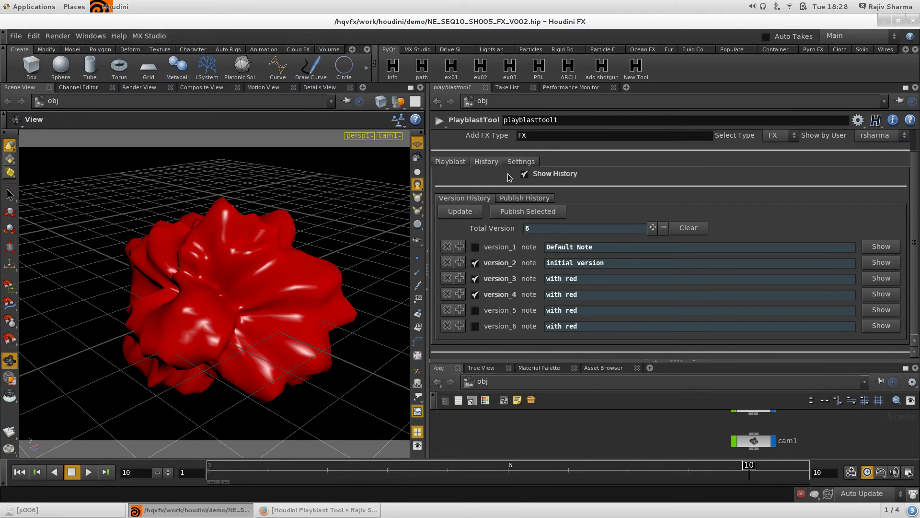
Tick Show Playblast Settings and set Launch Preview in to RV Player, back on Playblast options.
{"action": "left_click", "coordinate": [518, 162]}
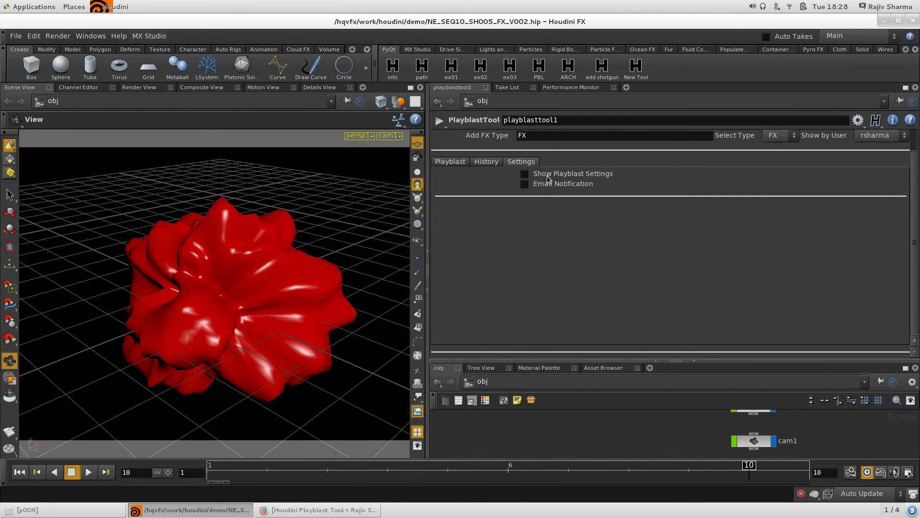
{"action": "left_click", "coordinate": [525, 173]}
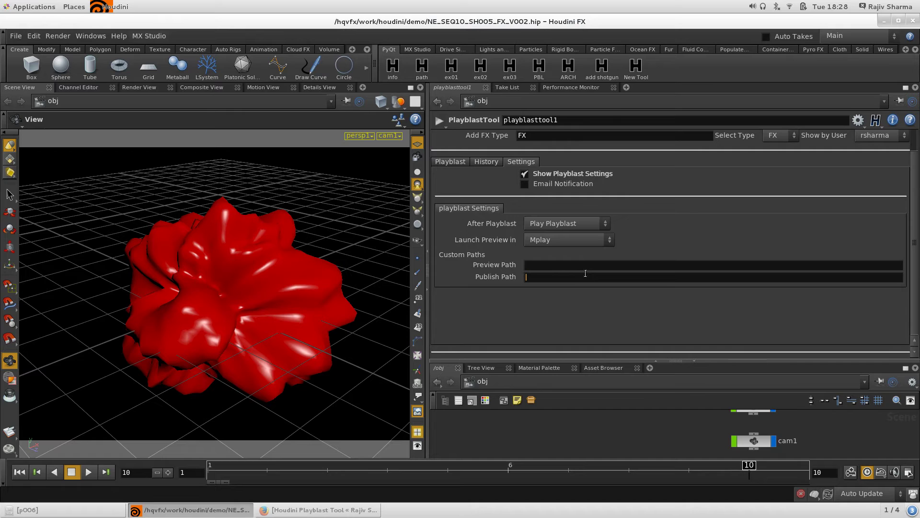
{"action": "left_click", "coordinate": [569, 239]}
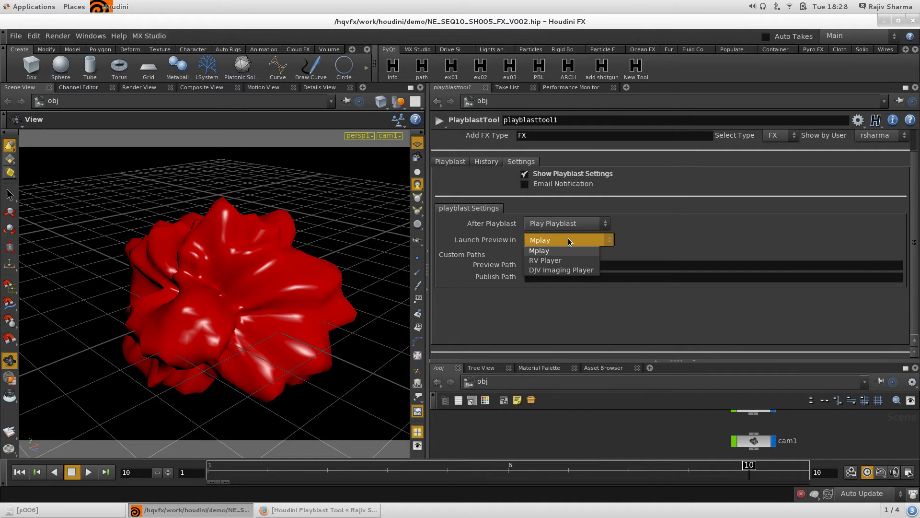
{"action": "left_click", "coordinate": [722, 235]}
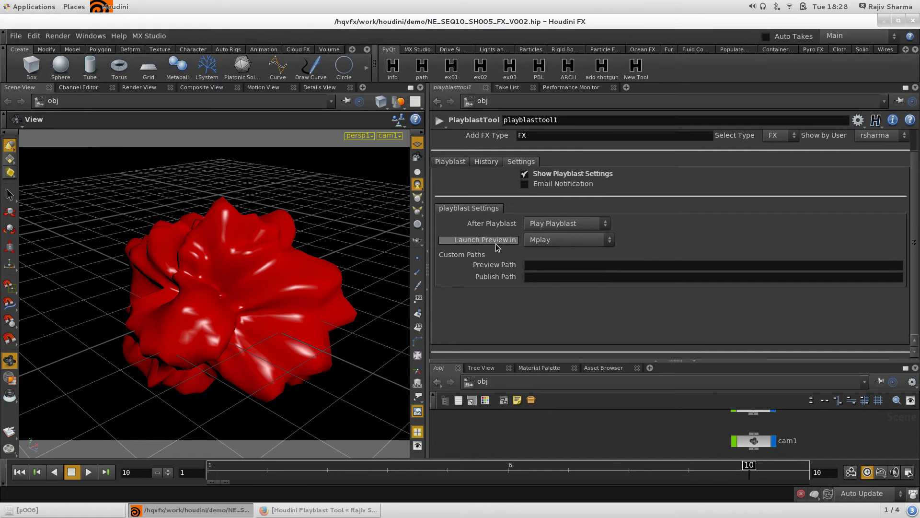
{"action": "left_click", "coordinate": [563, 241]}
{"action": "left_click", "coordinate": [556, 260]}
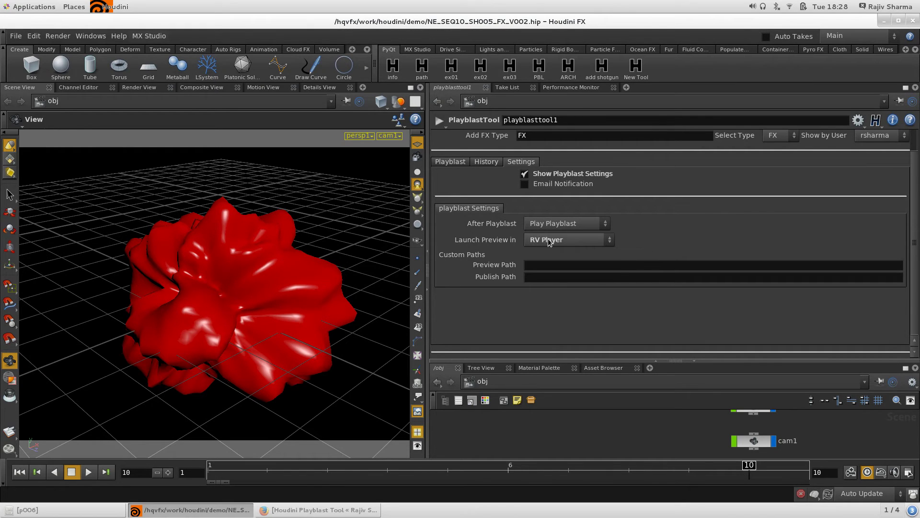
{"action": "left_click", "coordinate": [453, 161]}
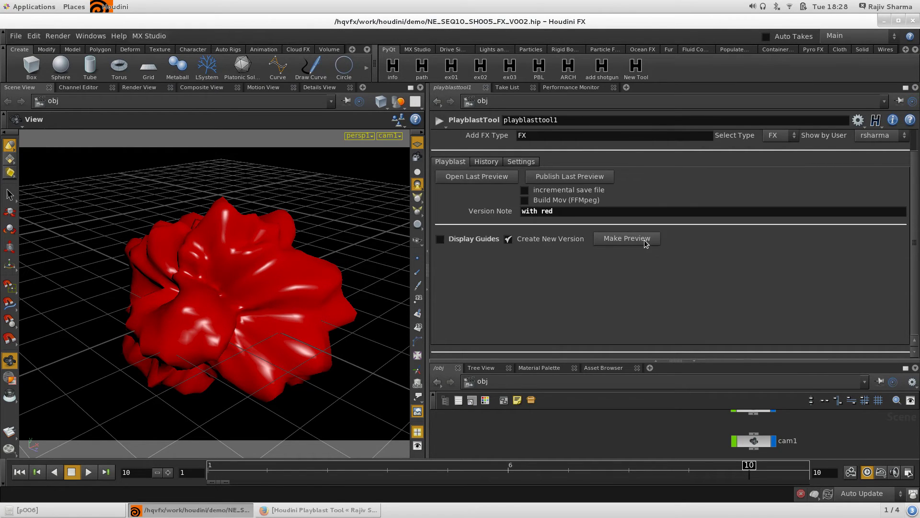
{"action": "left_click", "coordinate": [474, 182]}
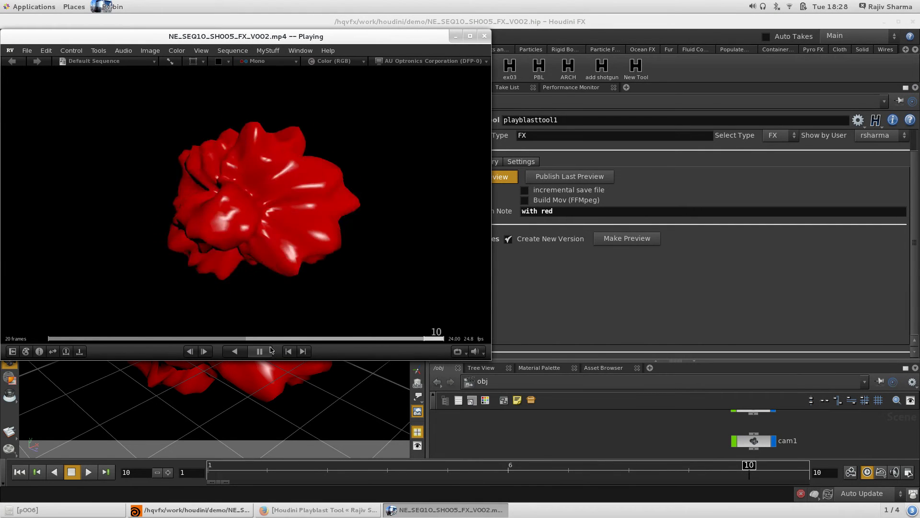
{"action": "left_click", "coordinate": [484, 36]}
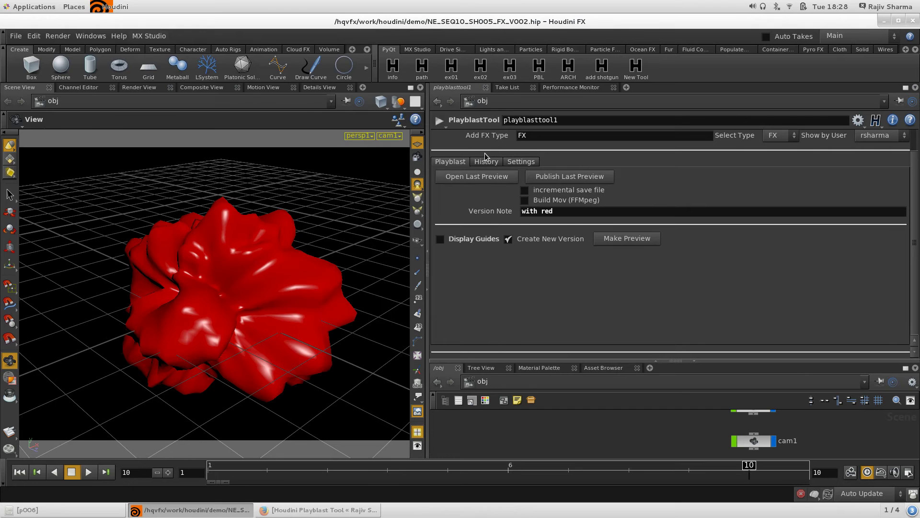
Set Launch Preview in back to Mplay in the playblast tool settings.
{"action": "left_click", "coordinate": [487, 163]}
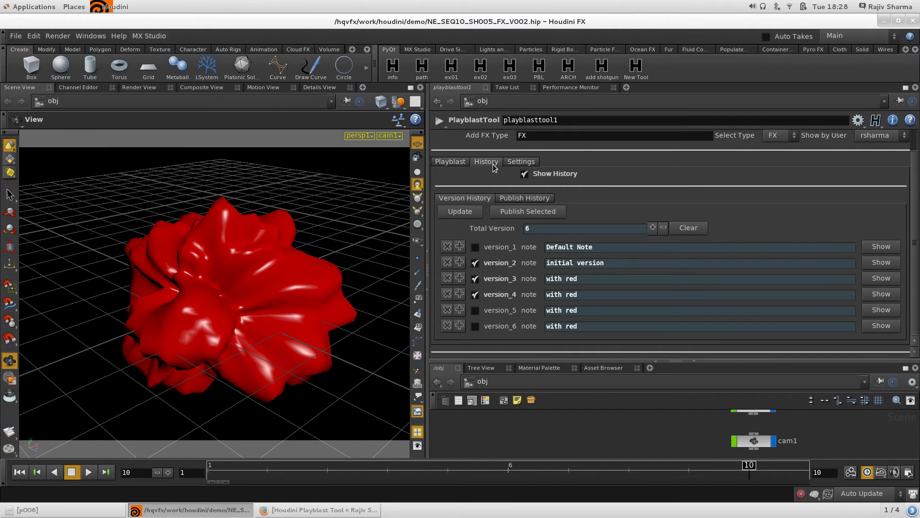
{"action": "left_click", "coordinate": [521, 162]}
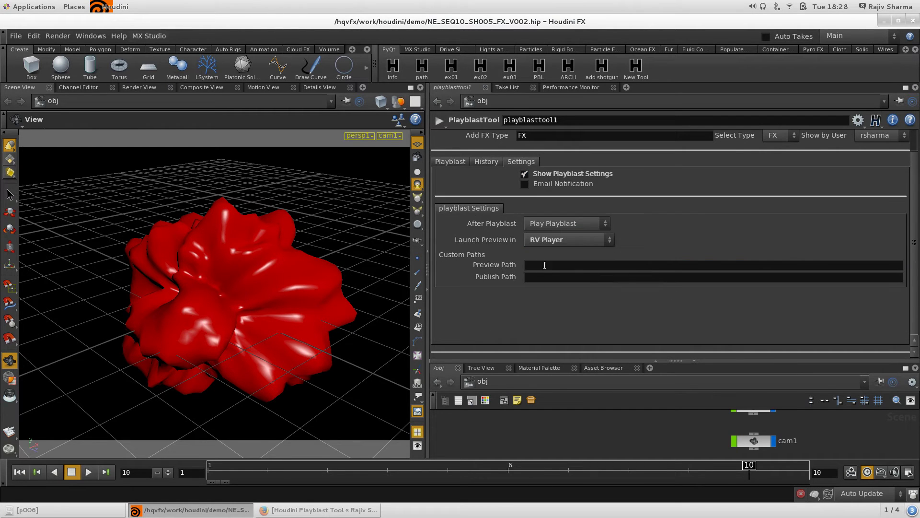
{"action": "left_click", "coordinate": [558, 241]}
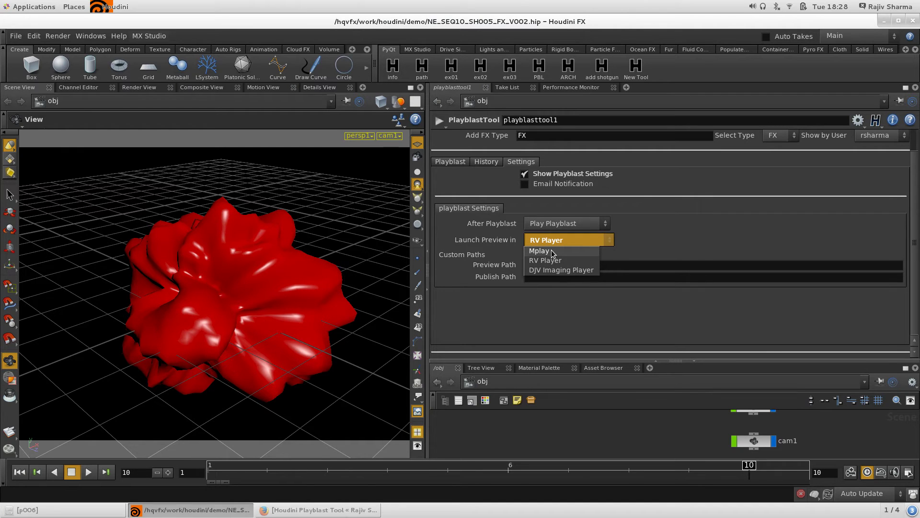
{"action": "left_click", "coordinate": [551, 250]}
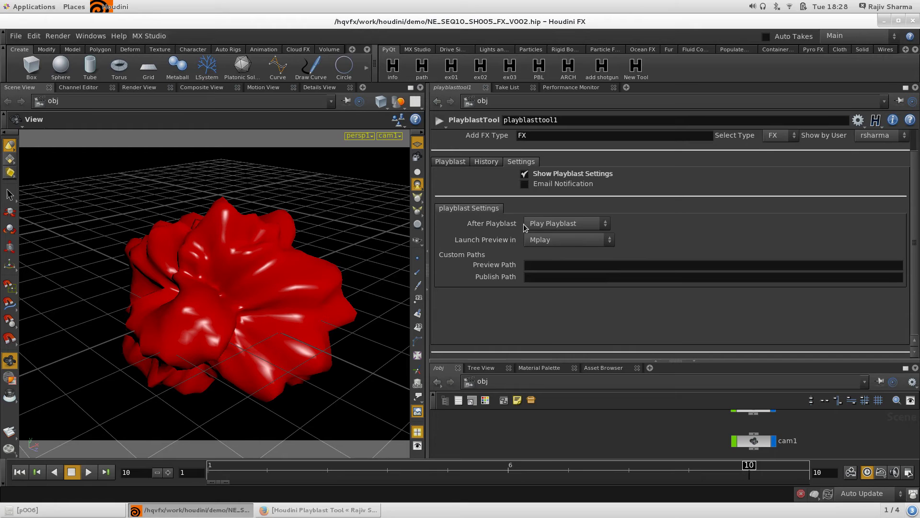
Keep the After Playblast action set to Play Playblast.
{"action": "left_click", "coordinate": [560, 225]}
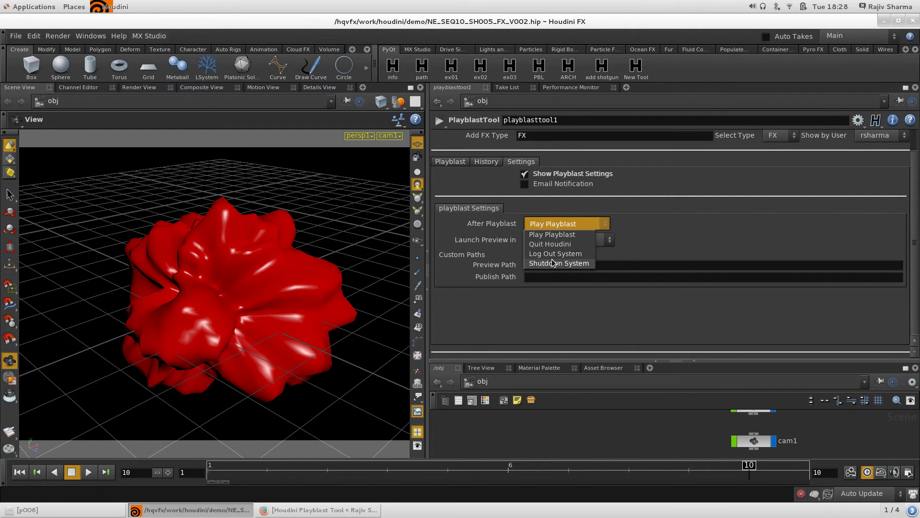
{"action": "left_click", "coordinate": [576, 225]}
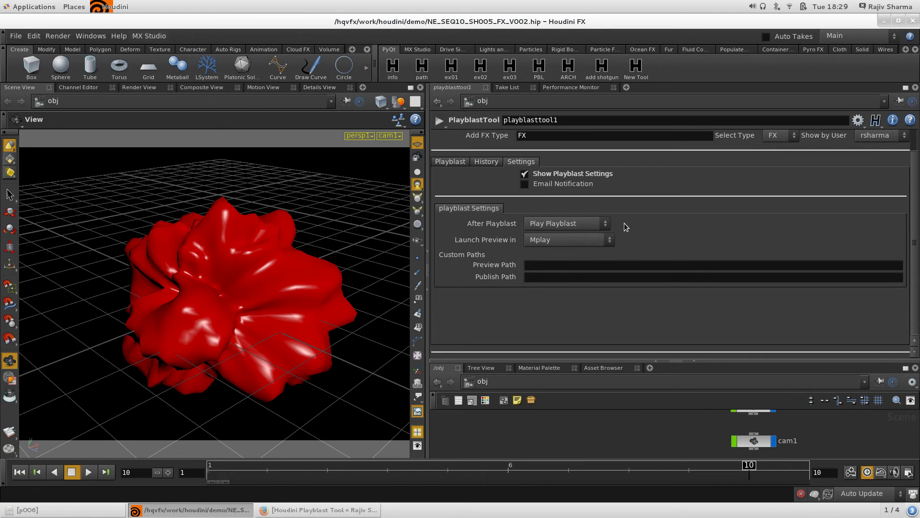
{"action": "left_click", "coordinate": [571, 223]}
{"action": "left_click", "coordinate": [570, 227]}
{"action": "left_click", "coordinate": [571, 224]}
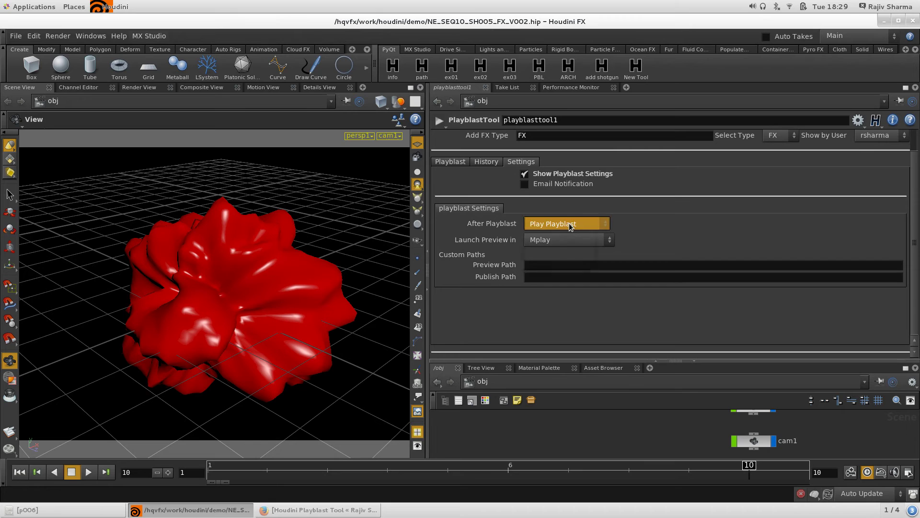
{"action": "left_click", "coordinate": [572, 224]}
{"action": "left_click", "coordinate": [571, 225]}
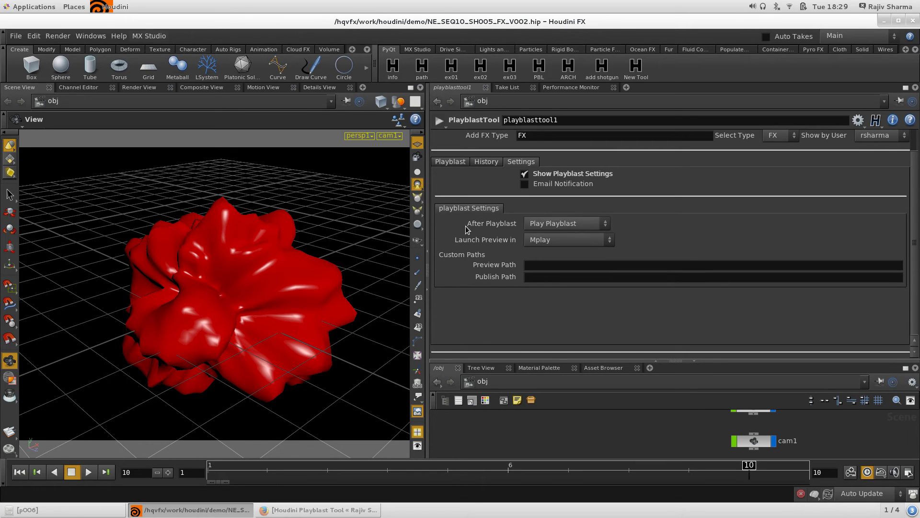
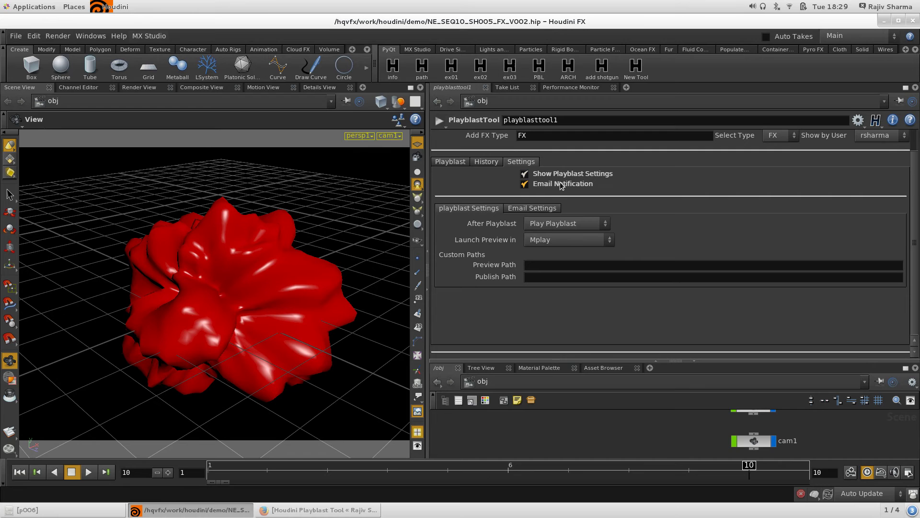
Enter the user's Gmail address as the playblast notification email, correcting the typos.
{"action": "left_click", "coordinate": [554, 212]}
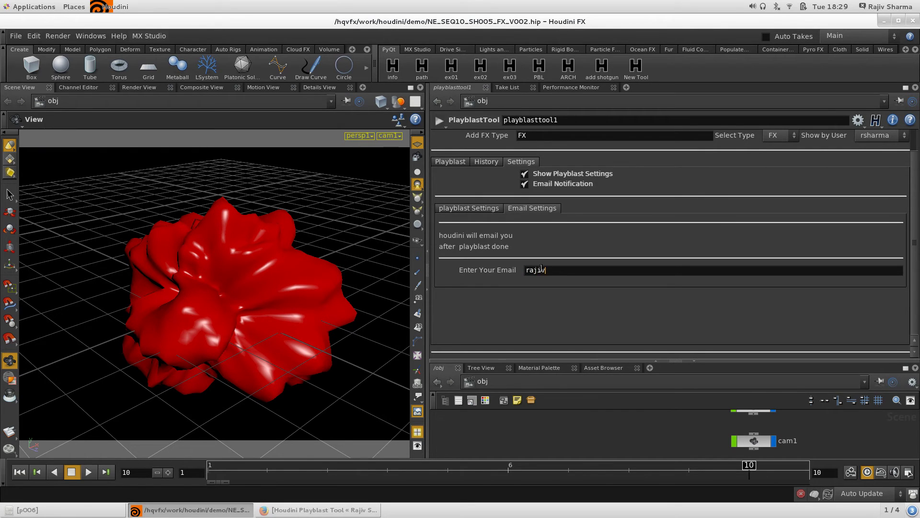
{"action": "type", "text": ".vfx"}
{"action": "key", "text": "ctrl+a"}
{"action": "key", "text": "BackSpace"}
{"action": "left_click", "coordinate": [453, 162]}
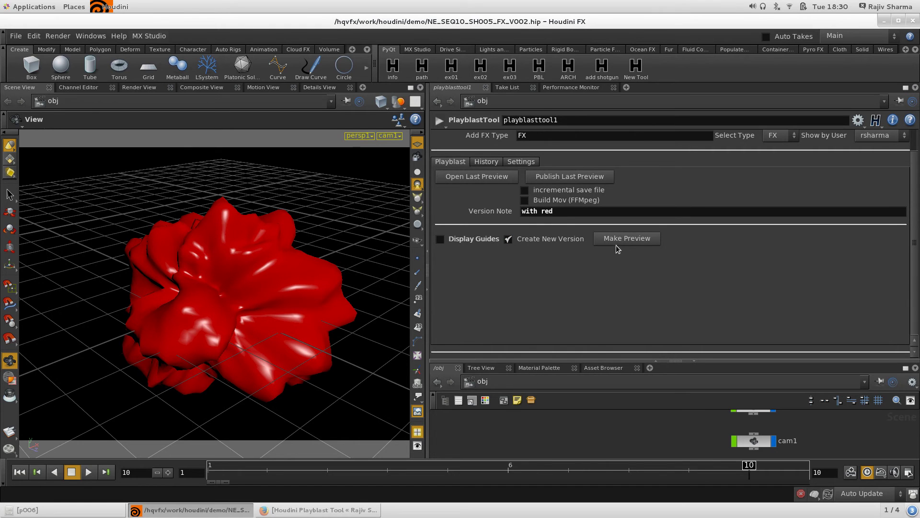
Make preview p007 of the red simulation, close MPlay, and switch to Firefox.
{"action": "left_click", "coordinate": [632, 239]}
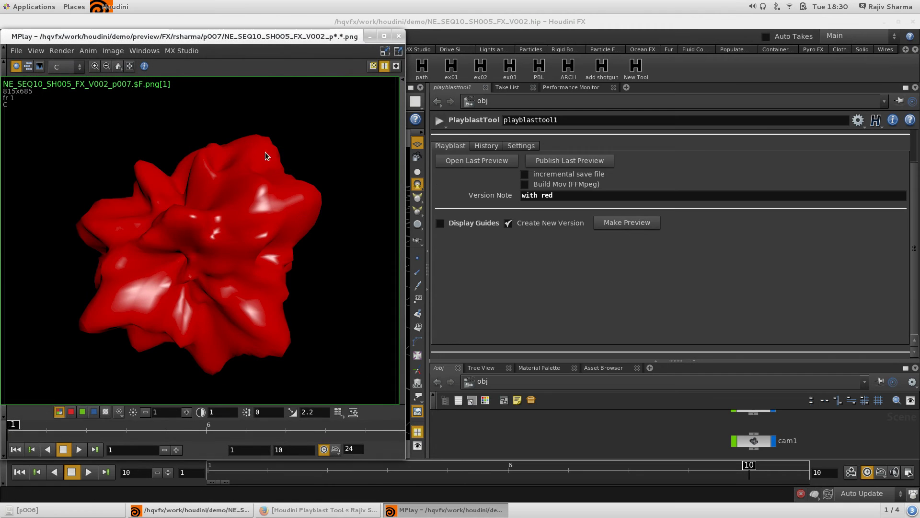
{"action": "left_click", "coordinate": [399, 36]}
{"action": "left_click", "coordinate": [324, 512]}
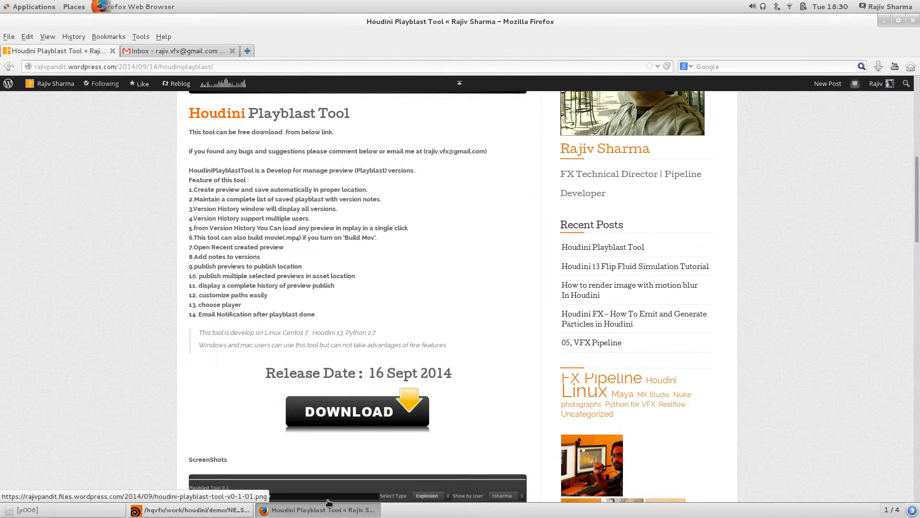
Refresh the Gmail inbox and open the new Houdini Playblast notification email.
{"action": "left_click", "coordinate": [154, 52]}
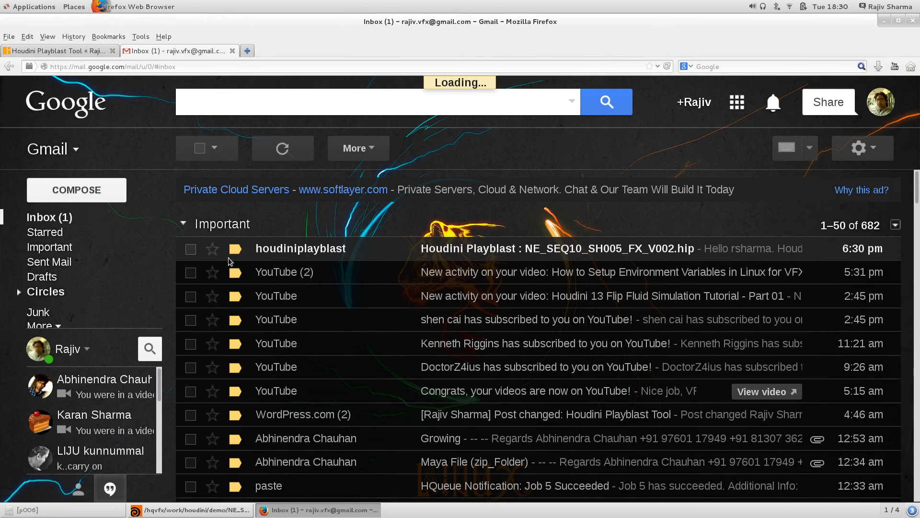
{"action": "left_click", "coordinate": [275, 253]}
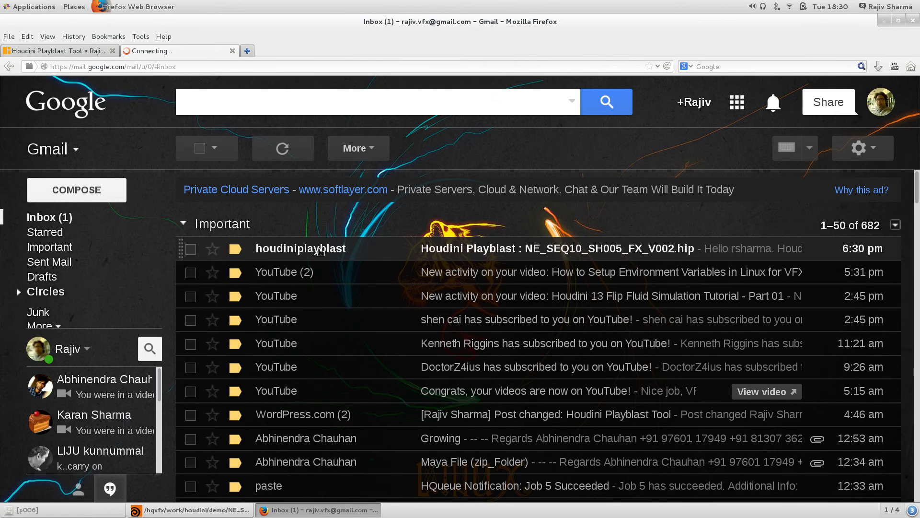
{"action": "left_click", "coordinate": [489, 252]}
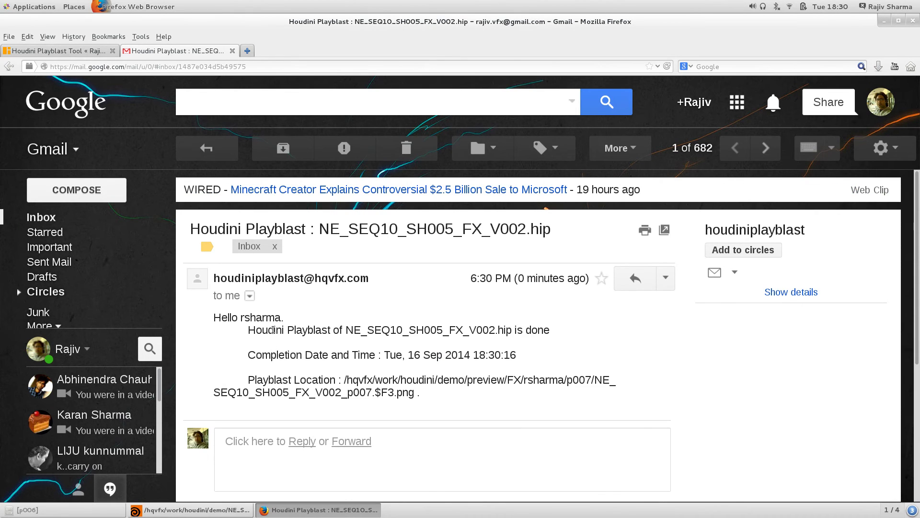
Highlight the done message, completion time and p007 location, then minimise Firefox.
{"action": "left_click_drag", "start_coordinate": [256, 330], "coordinate": [560, 329]}
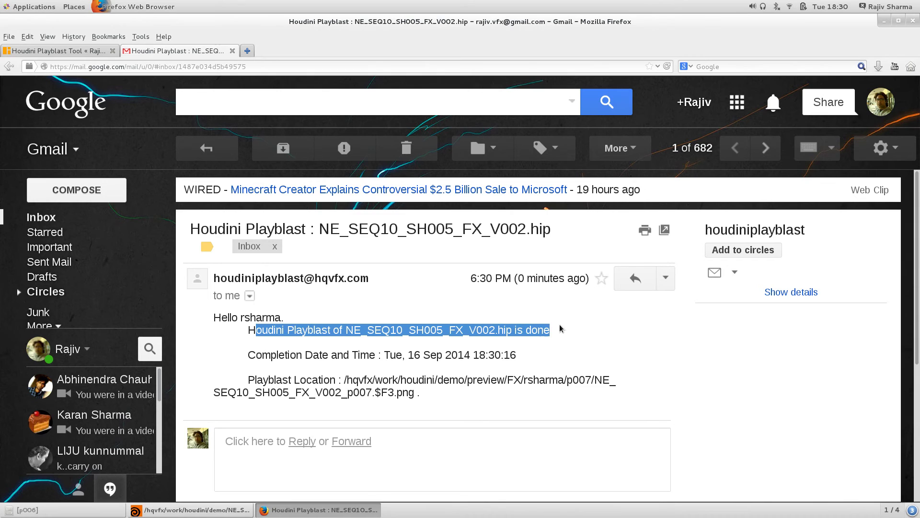
{"action": "left_click_drag", "start_coordinate": [406, 356], "coordinate": [517, 355]}
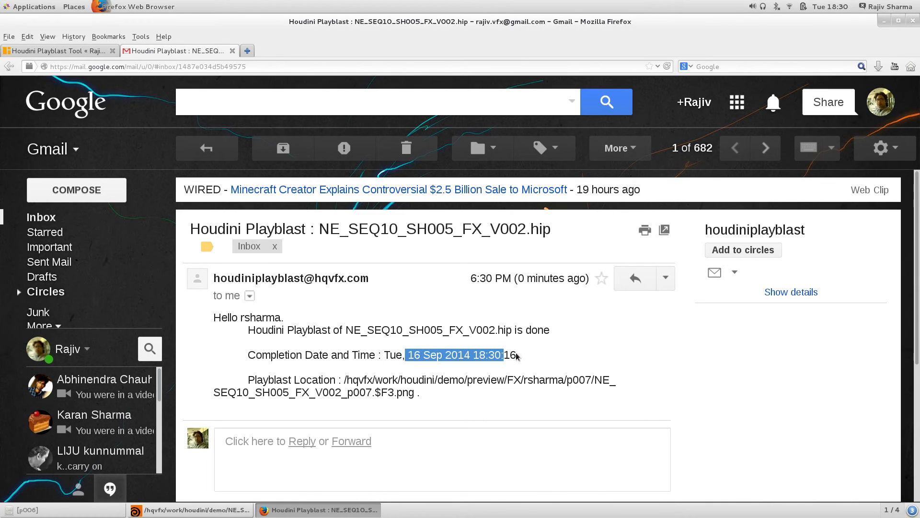
{"action": "left_click_drag", "start_coordinate": [367, 380], "coordinate": [488, 379]}
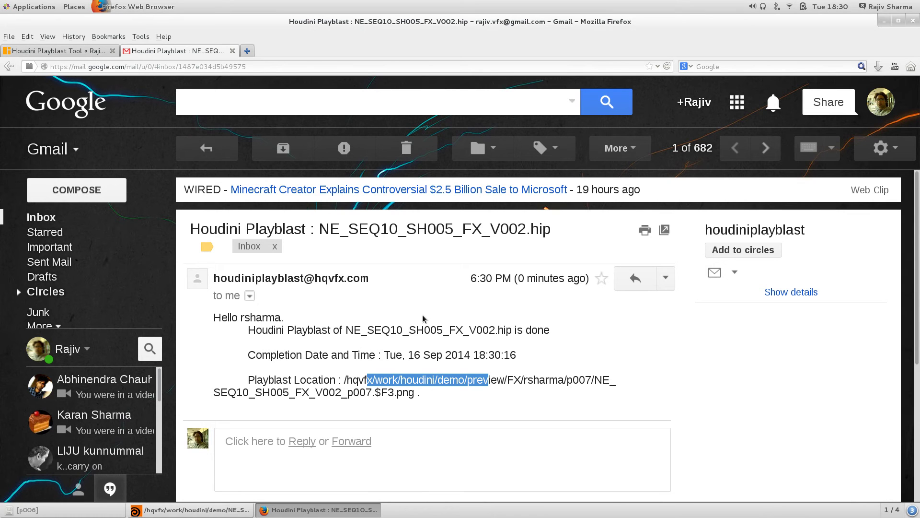
{"action": "left_click", "coordinate": [884, 21]}
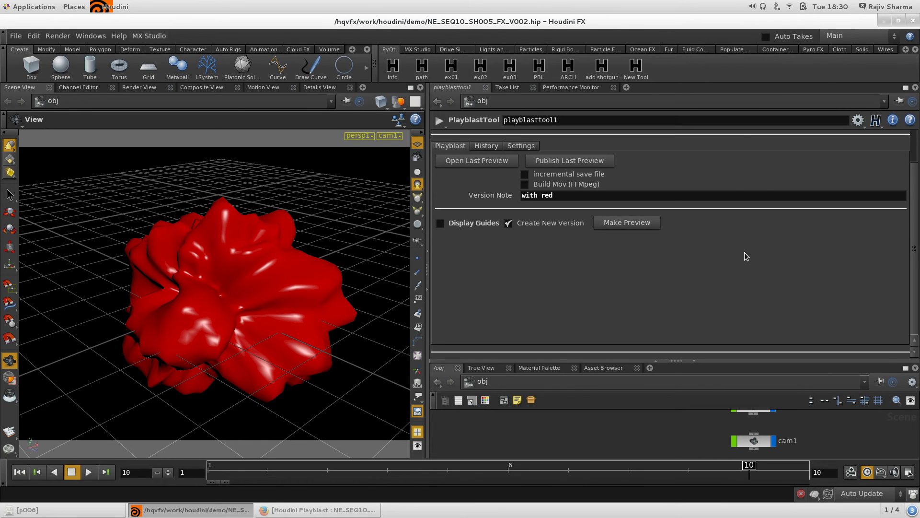
Toggle Email Notification off and on, then delete the '.com' ending from the address.
{"action": "left_click", "coordinate": [487, 148]}
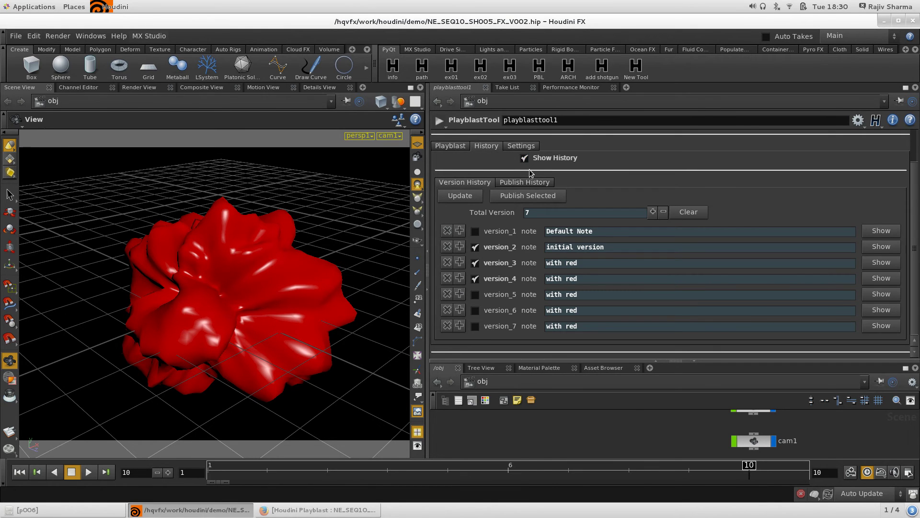
{"action": "left_click", "coordinate": [532, 147]}
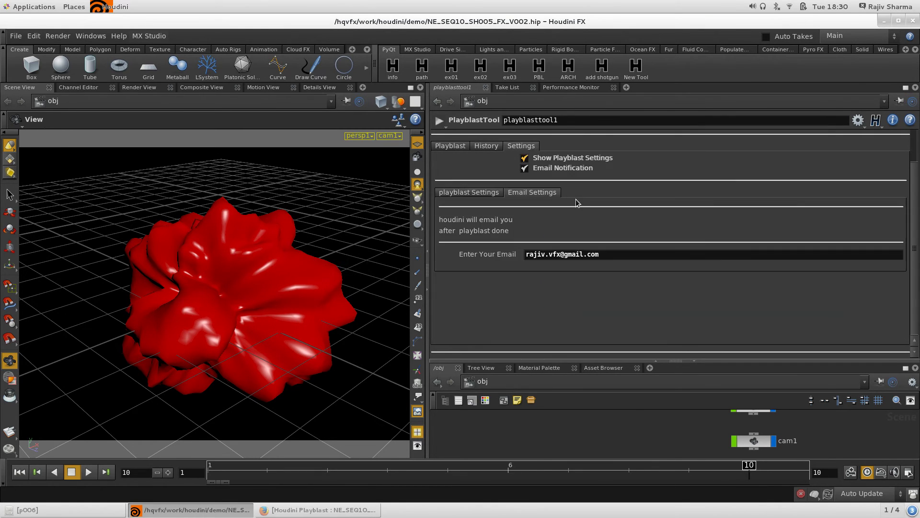
{"action": "left_click", "coordinate": [567, 169]}
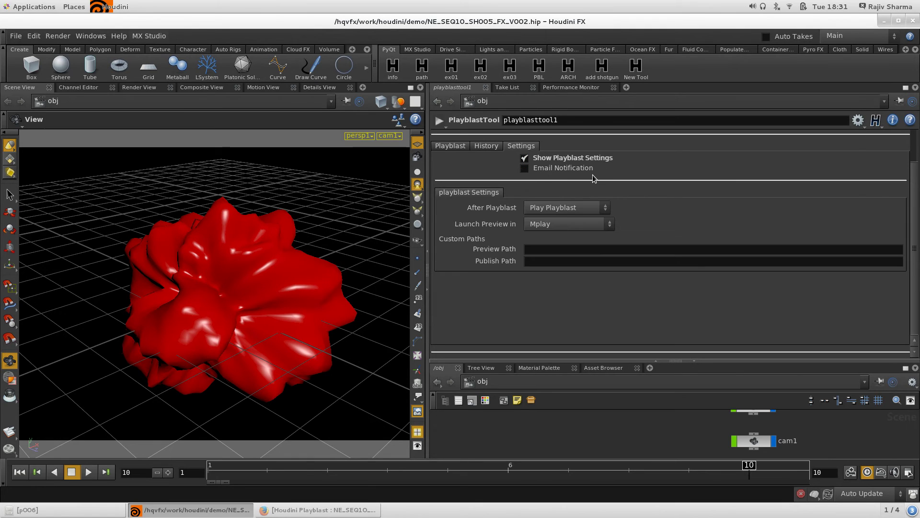
{"action": "left_click", "coordinate": [546, 170]}
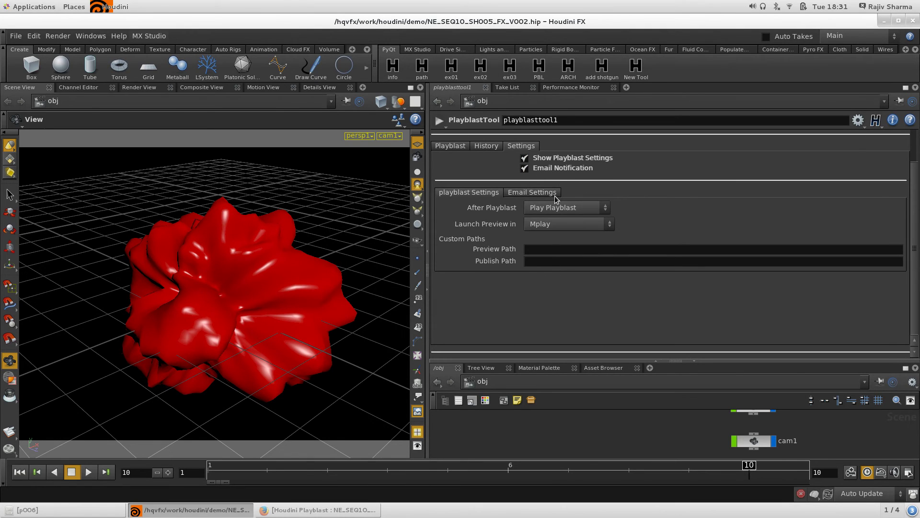
{"action": "left_click", "coordinate": [548, 193]}
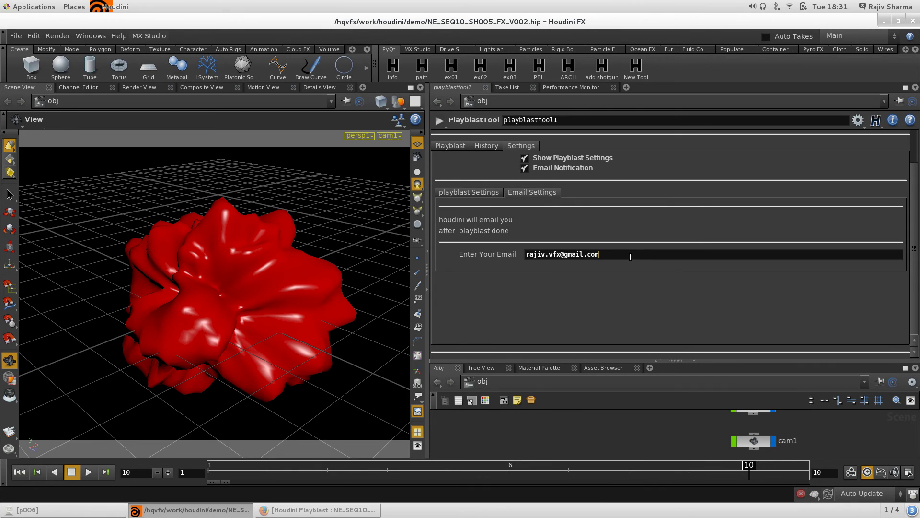
{"action": "key", "text": "Return"}
{"action": "left_click", "coordinate": [666, 258]}
{"action": "key", "text": "BackSpace"}
{"action": "key", "text": "BackSpace"}
Make preview p008 and dismiss the Invalid Email Address warning.
{"action": "left_click", "coordinate": [455, 146]}
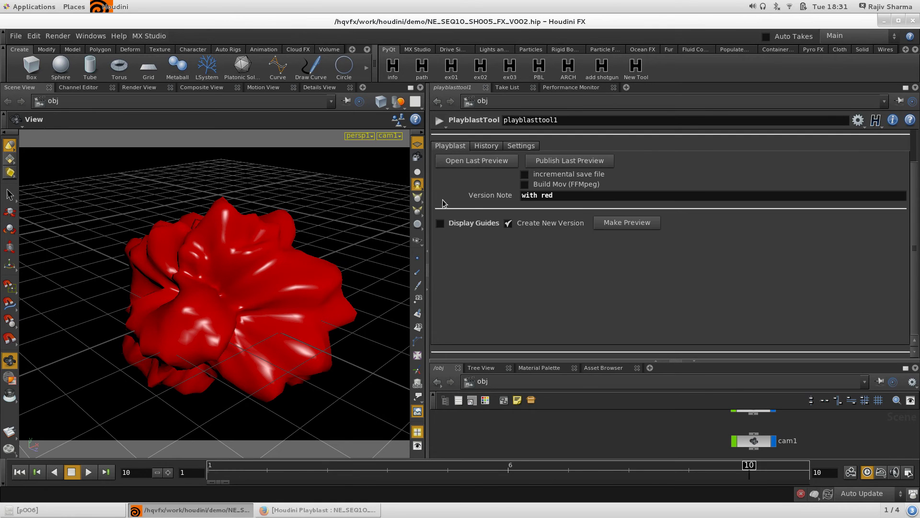
{"action": "left_click", "coordinate": [627, 223]}
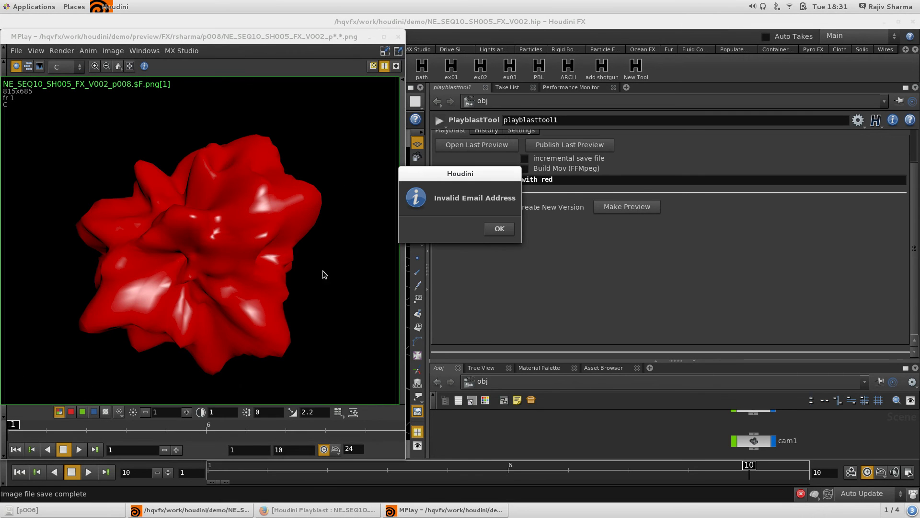
{"action": "left_click", "coordinate": [499, 229]}
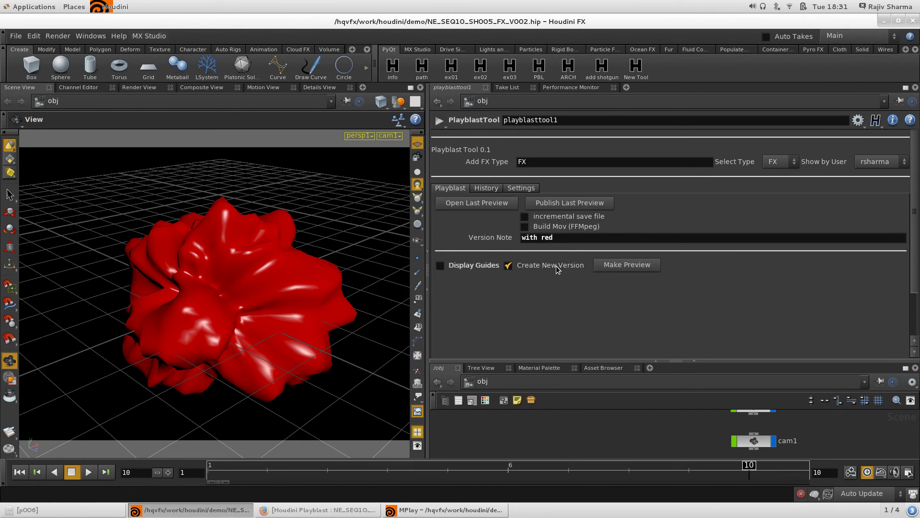
Turn off Email Notification and set the custom Preview Path to 'dddd'.
{"action": "left_click", "coordinate": [521, 188]}
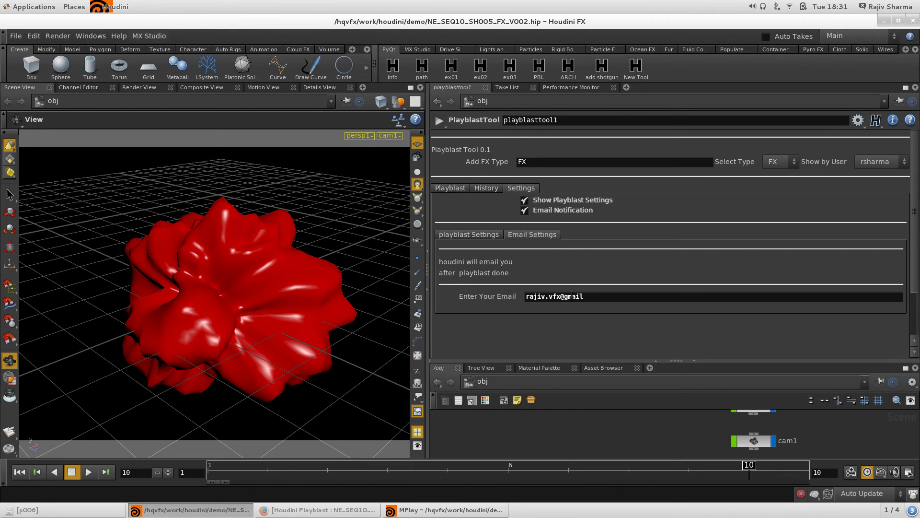
{"action": "left_click", "coordinate": [534, 212]}
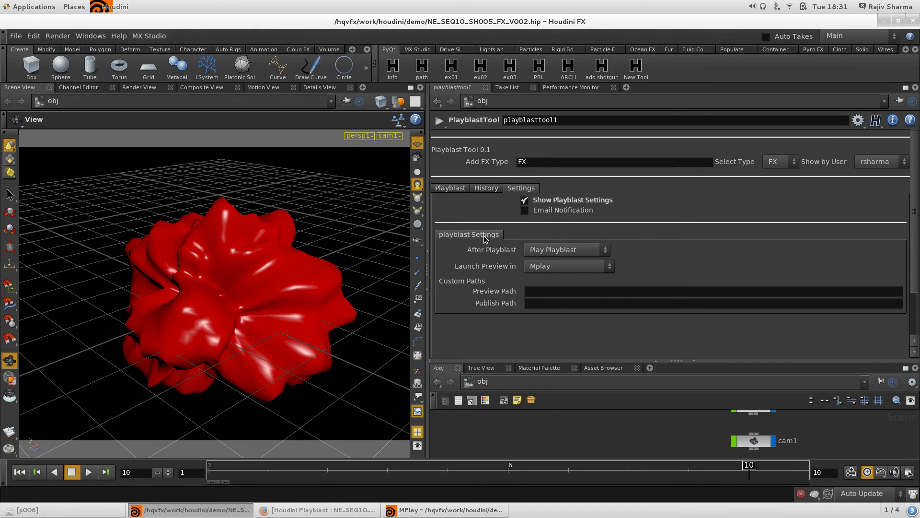
{"action": "left_click", "coordinate": [551, 293]}
{"action": "type", "text": "dddd"}
{"action": "key", "text": "Return"}
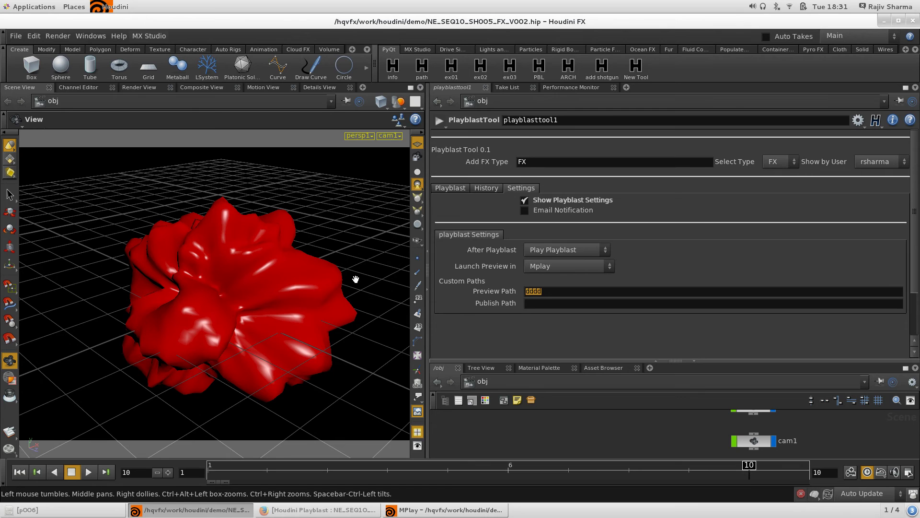
Make preview p001 under the dddd path, close MPlay, and return to Settings.
{"action": "left_click", "coordinate": [450, 188]}
{"action": "left_click", "coordinate": [629, 266]}
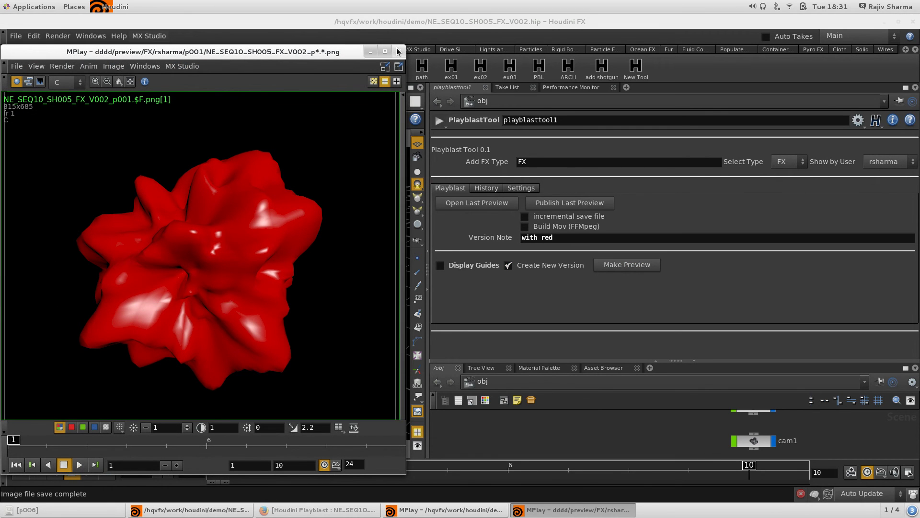
{"action": "left_click", "coordinate": [399, 51]}
{"action": "left_click", "coordinate": [513, 191]}
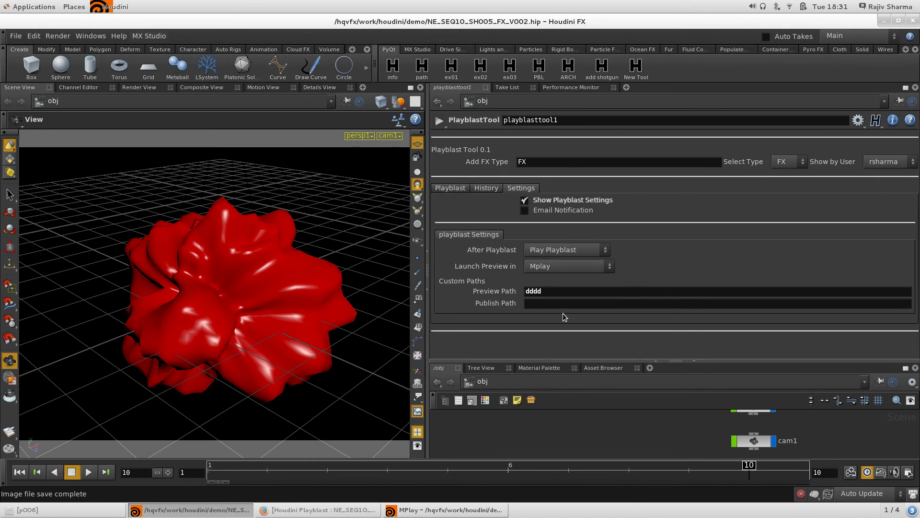
Uncheck Show Playblast Settings to hide the settings section.
{"action": "left_click_drag", "start_coordinate": [553, 291], "coordinate": [417, 287]}
{"action": "left_click", "coordinate": [551, 201]}
{"action": "left_click", "coordinate": [488, 188]}
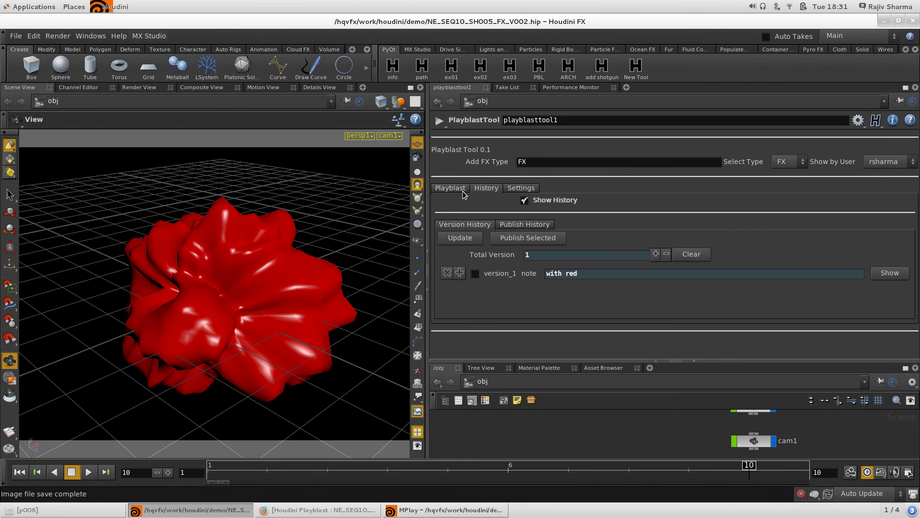
{"action": "left_click", "coordinate": [450, 188]}
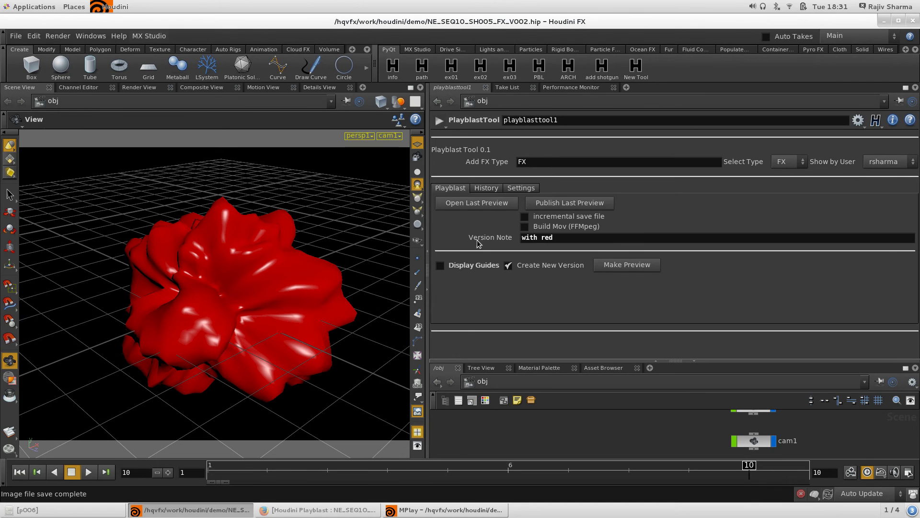
Tick Display Guides and check the Select Type list without changing it.
{"action": "left_click", "coordinate": [453, 268]}
{"action": "left_click", "coordinate": [780, 160]}
{"action": "left_click", "coordinate": [781, 173]}
{"action": "left_click", "coordinate": [786, 162]}
{"action": "left_click", "coordinate": [525, 164]}
Replace the FX type name with 'Explosion' to add a new type.
{"action": "double_click", "coordinate": [573, 163]}
{"action": "type", "text": "Explosion"}
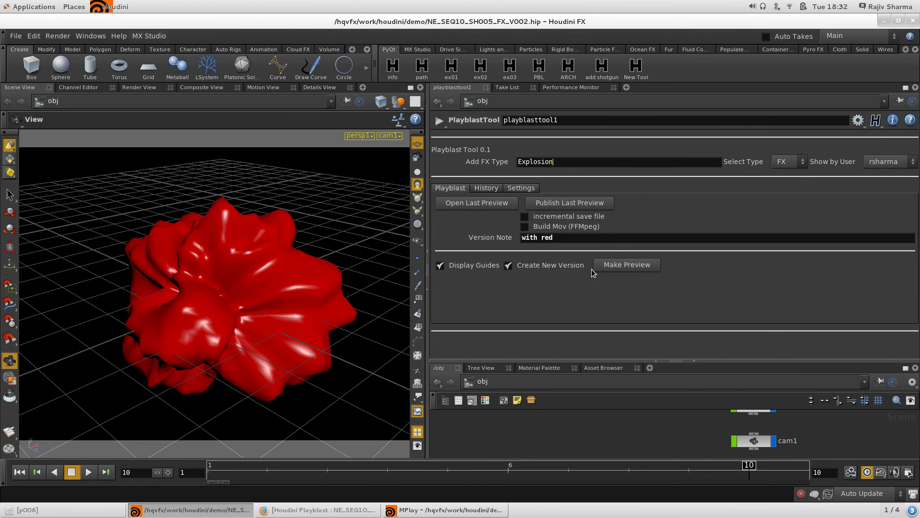
{"action": "key", "text": "Tab"}
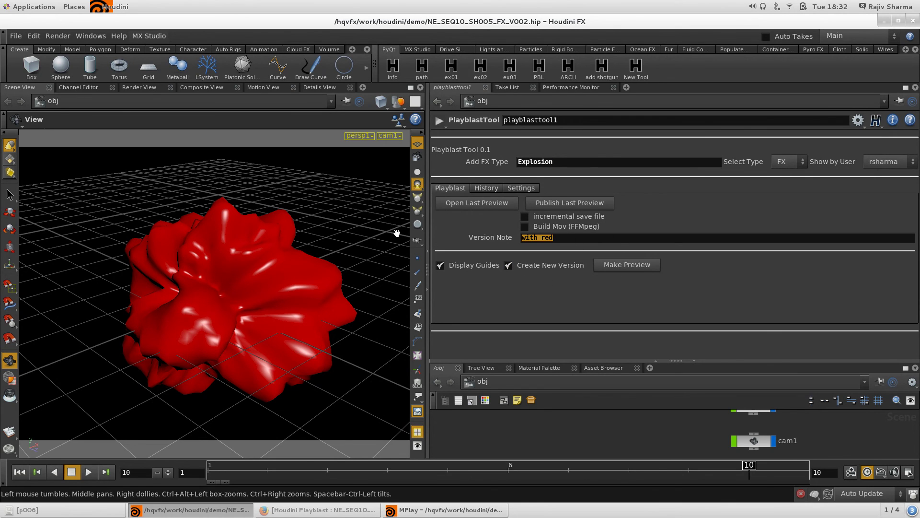
Make a preview noted 'initial explosion', scrub it to frame 9, and close MPlay.
{"action": "type", "text": "initial exppo"}
{"action": "key", "text": "BackSpace"}
{"action": "key", "text": "BackSpace"}
{"action": "type", "text": "losion"}
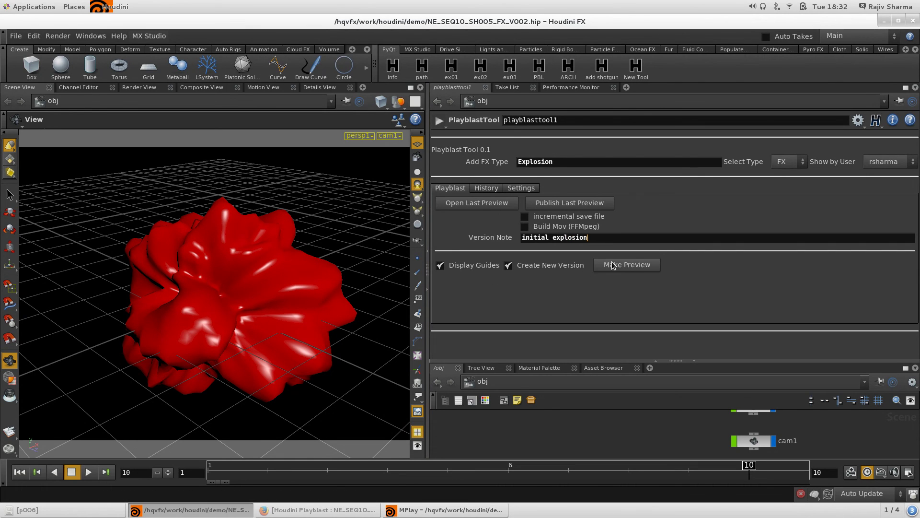
{"action": "left_click", "coordinate": [628, 265]}
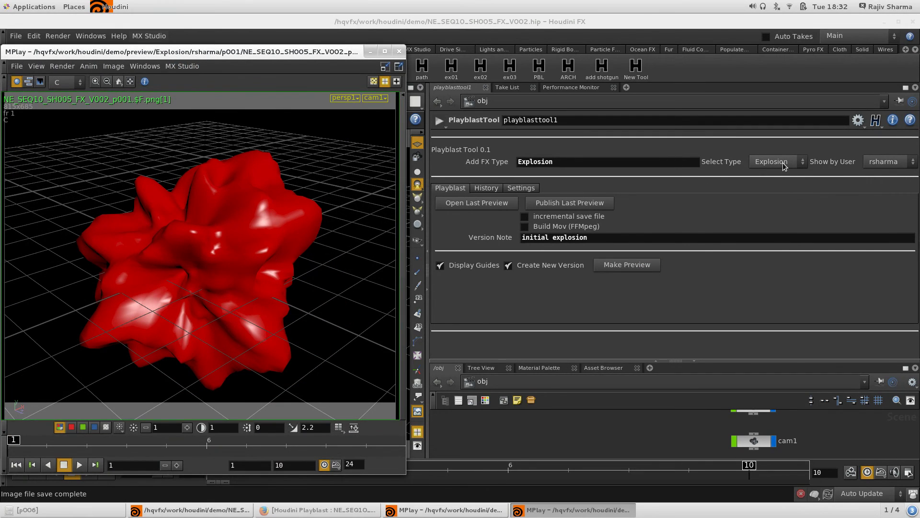
{"action": "left_click_drag", "start_coordinate": [18, 444], "coordinate": [360, 346]}
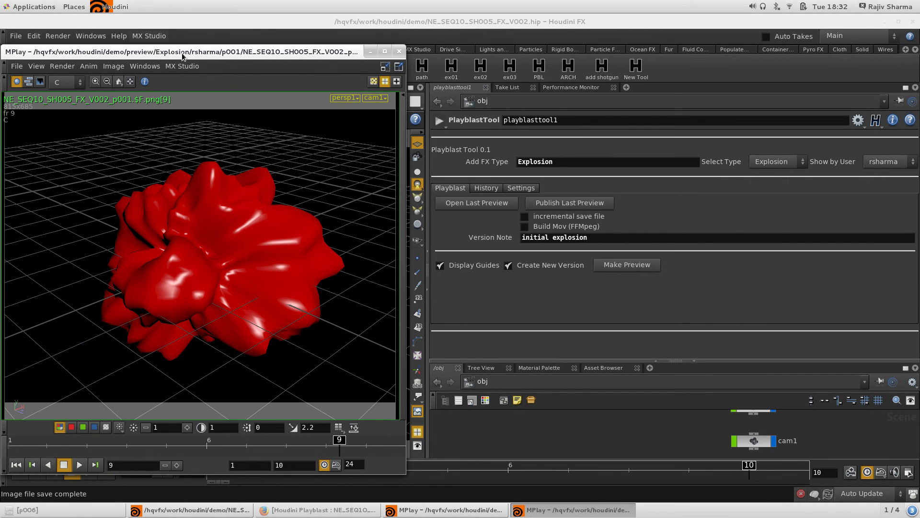
{"action": "left_click", "coordinate": [401, 51]}
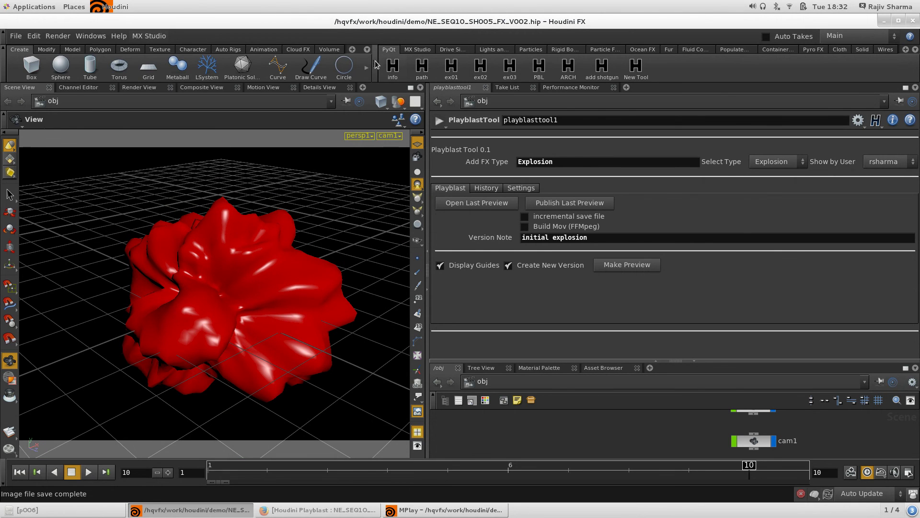
Open History and review the eight saved versions of the FX type.
{"action": "left_click_drag", "start_coordinate": [375, 62], "coordinate": [322, 64]}
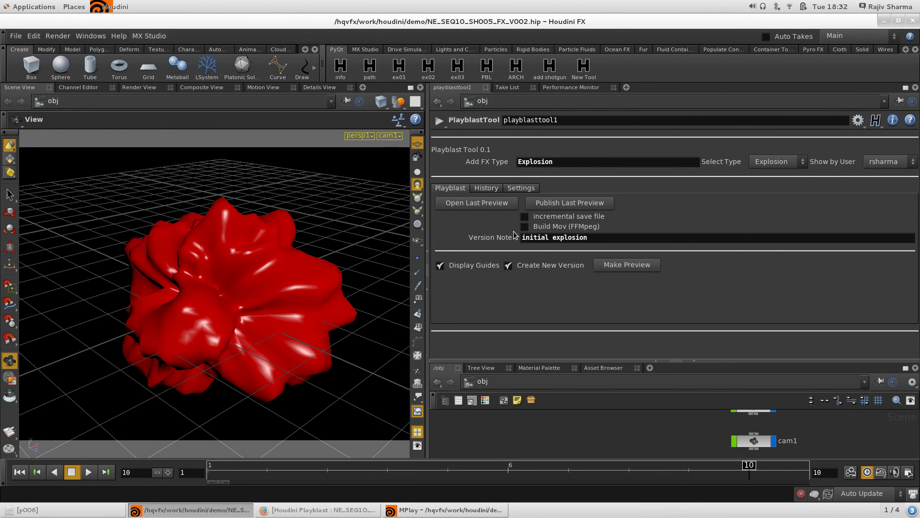
{"action": "left_click", "coordinate": [486, 189]}
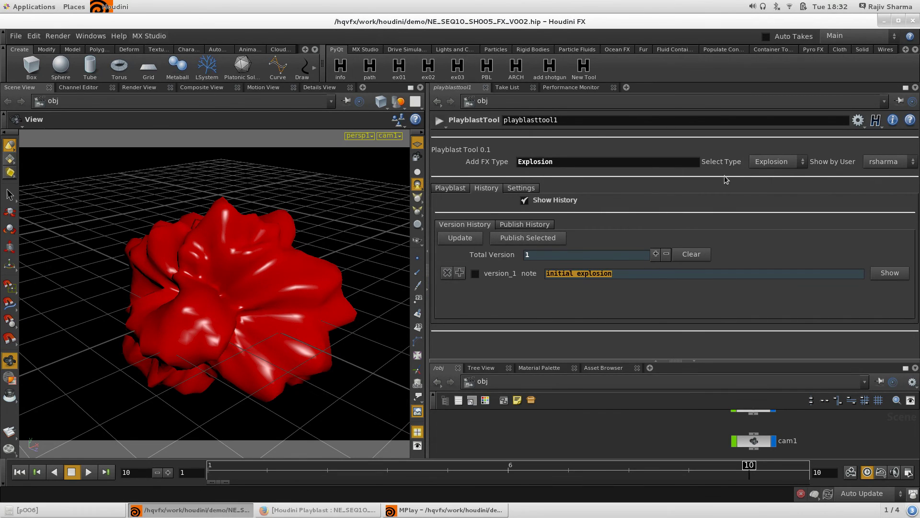
{"action": "left_click", "coordinate": [788, 163]}
{"action": "left_click", "coordinate": [779, 183]}
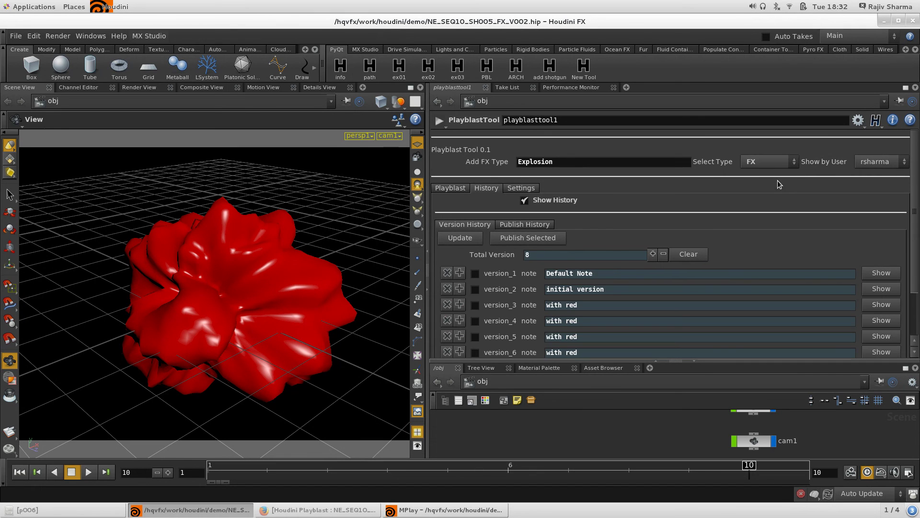
{"action": "scroll", "coordinate": [606, 287], "scroll_direction": "down", "scroll_amount": 4}
{"action": "scroll", "coordinate": [599, 302], "scroll_direction": "up", "scroll_amount": 4}
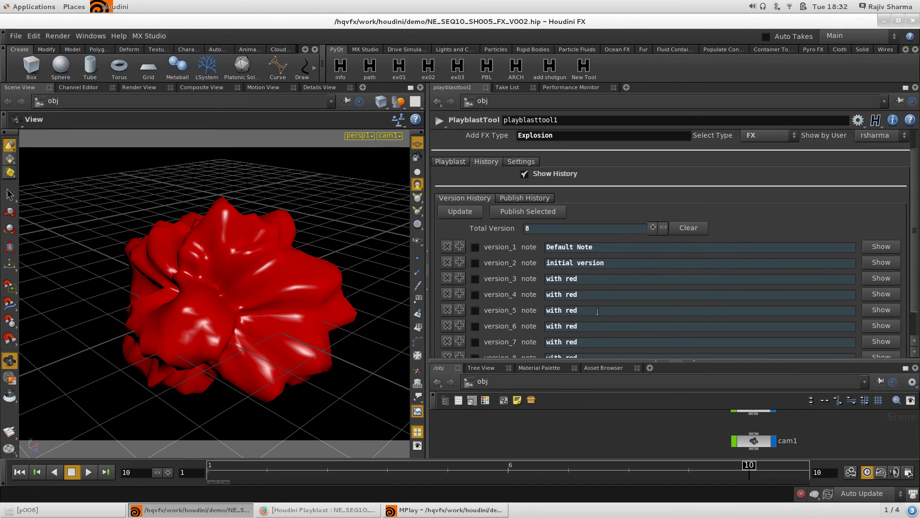
Switch History to Explosion, showing only 'initial explosion', then return and widen the pane.
{"action": "left_click", "coordinate": [767, 162]}
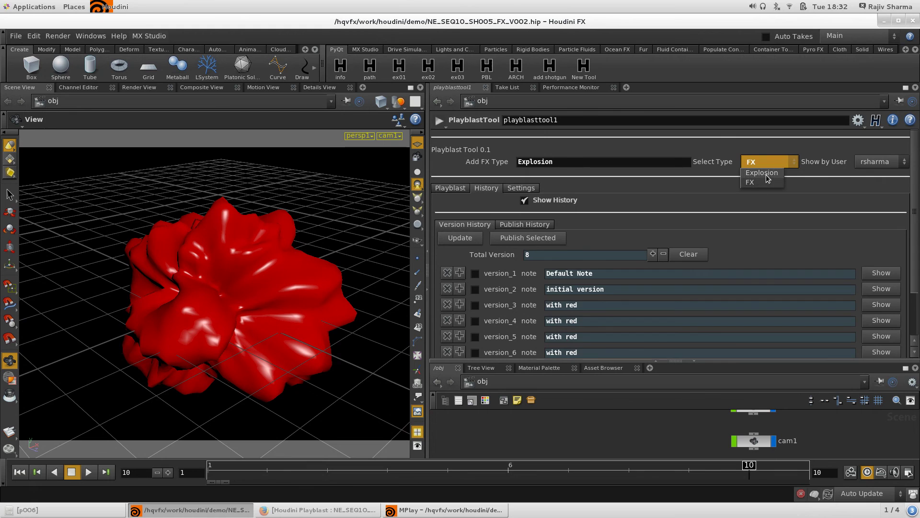
{"action": "left_click", "coordinate": [761, 173]}
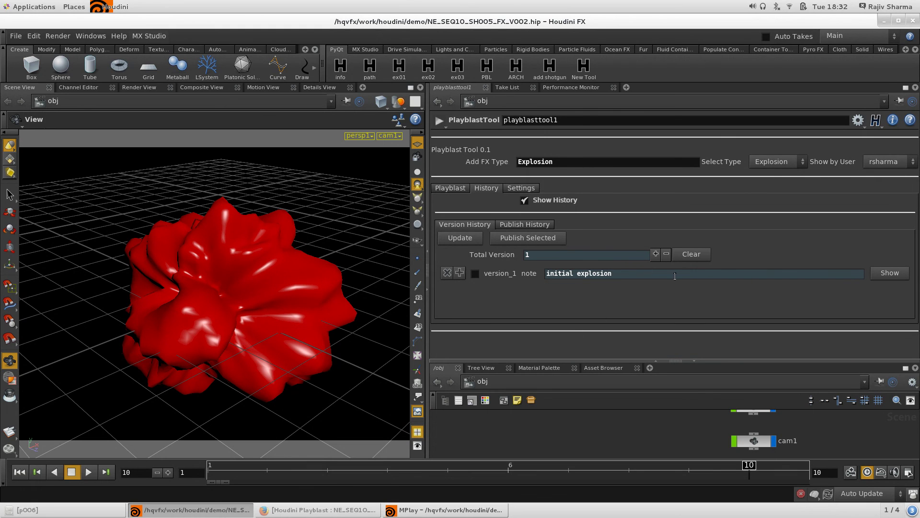
{"action": "left_click", "coordinate": [450, 188]}
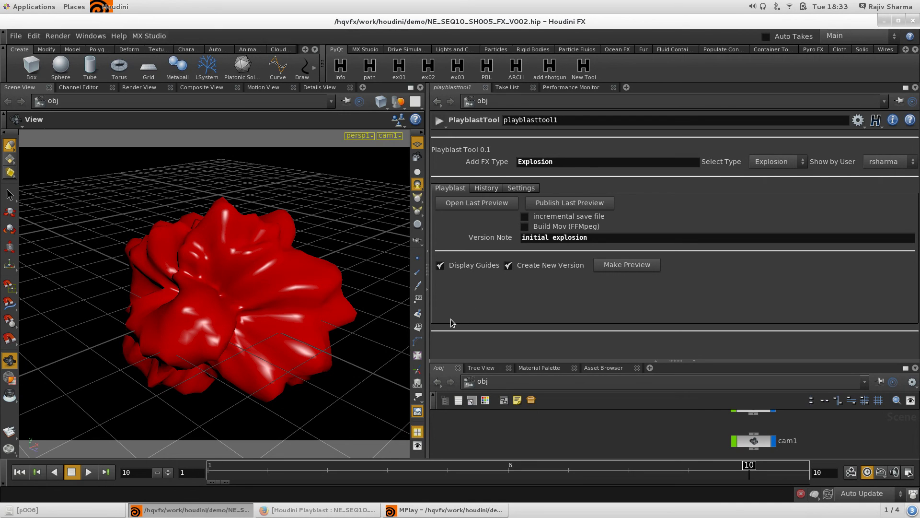
{"action": "left_click_drag", "start_coordinate": [427, 321], "coordinate": [412, 321]}
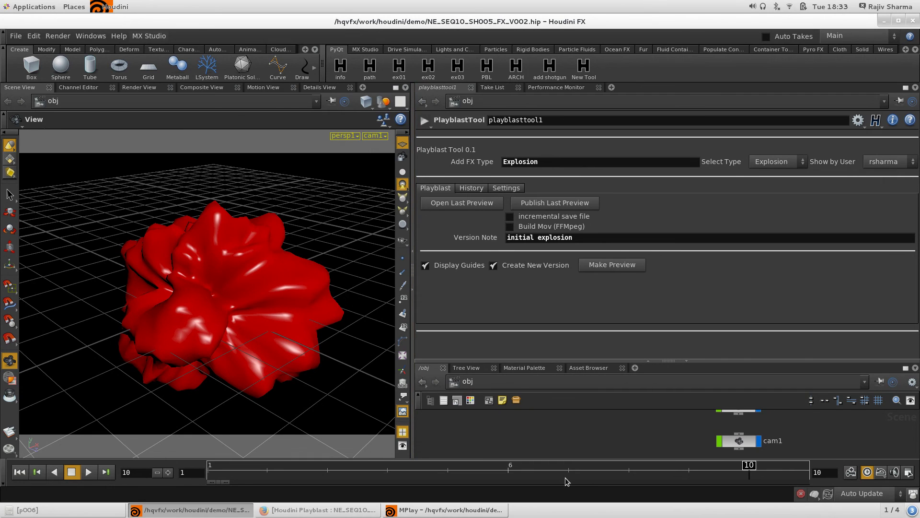